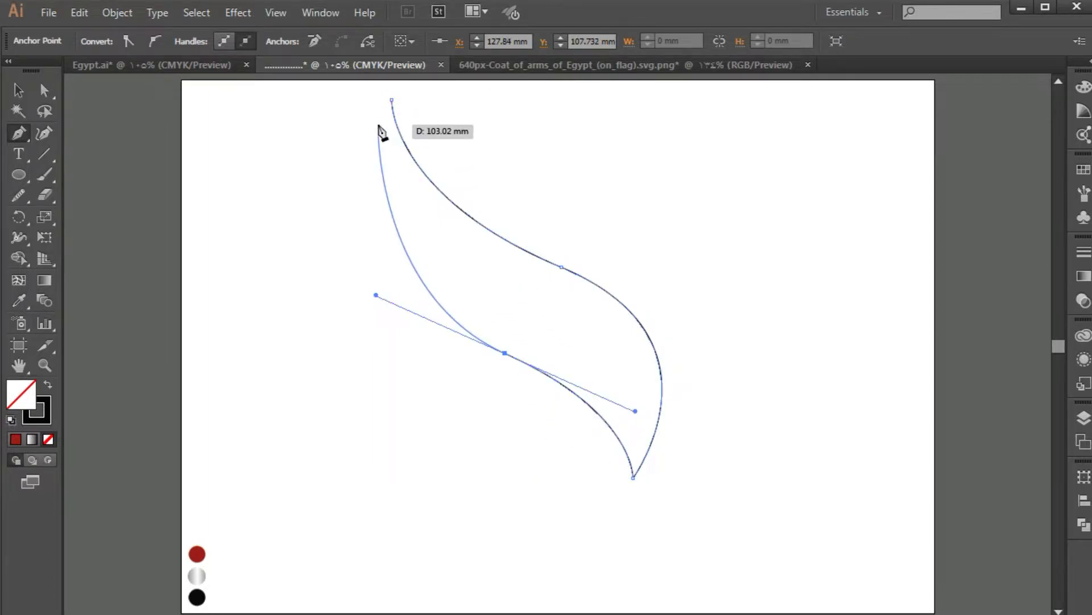
Close the S-shaped leaf outline at its upper tip with a curved segment and deselect it
left_click(392, 102)
scroll(398, 103, "up", 3)
left_click_drag(410, 112, 410, 111)
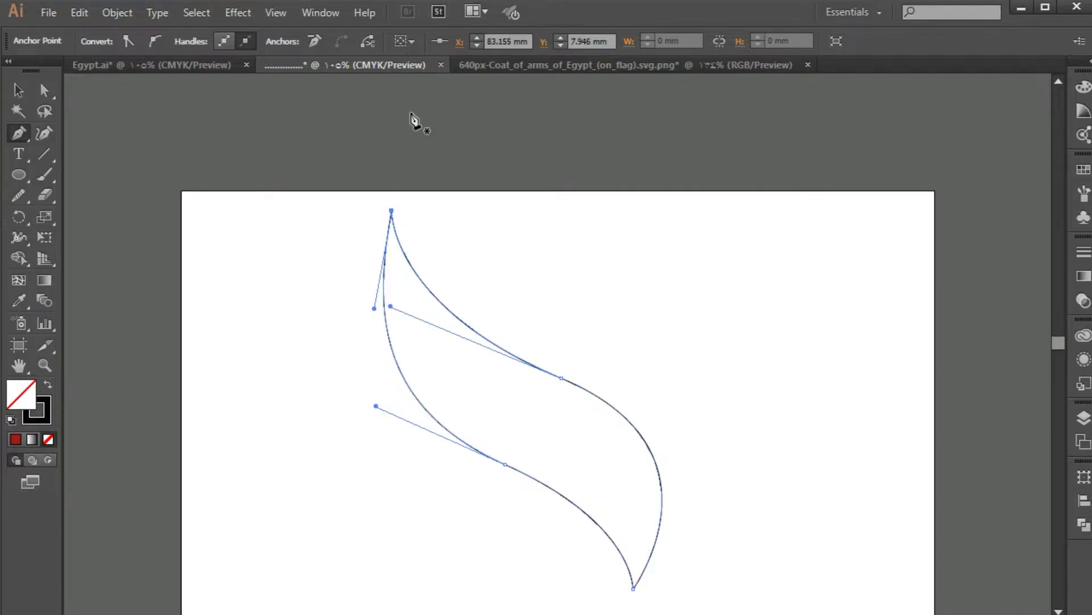
key("ctrl+0")
left_click(19, 91)
left_click(322, 382)
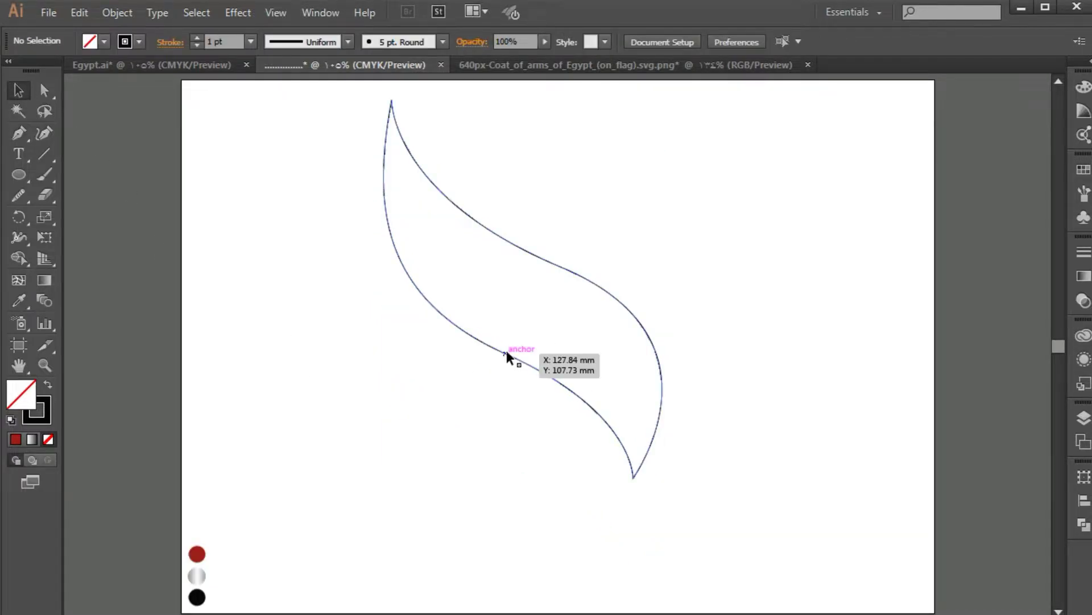
Draw an S-shaped centre curve inside the leaf from its upper tip through the middle to its lower tip
left_click(18, 135)
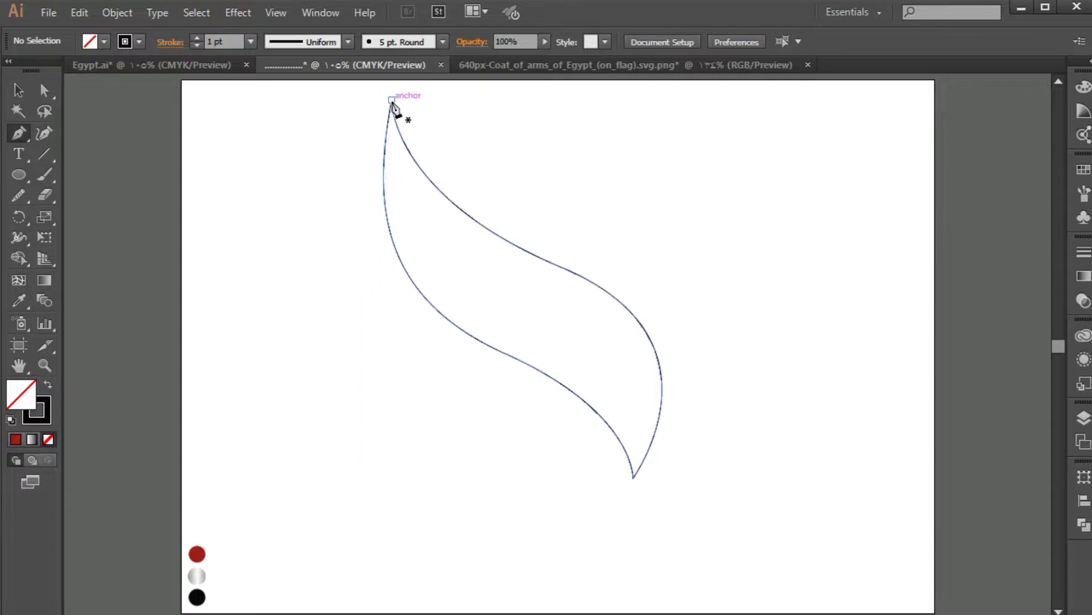
left_click(392, 100)
left_click_drag(531, 316, 689, 398)
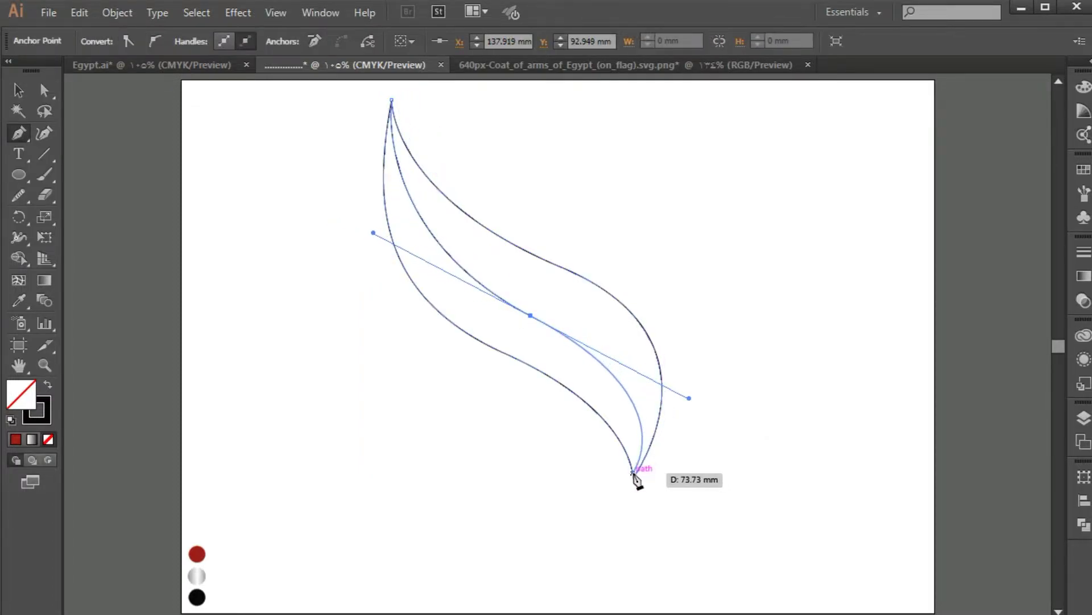
mouse_move(634, 478)
left_mouse_down()
mouse_move(640, 493)
mouse_move(622, 487)
mouse_move(643, 519)
mouse_move(638, 495)
left_mouse_up()
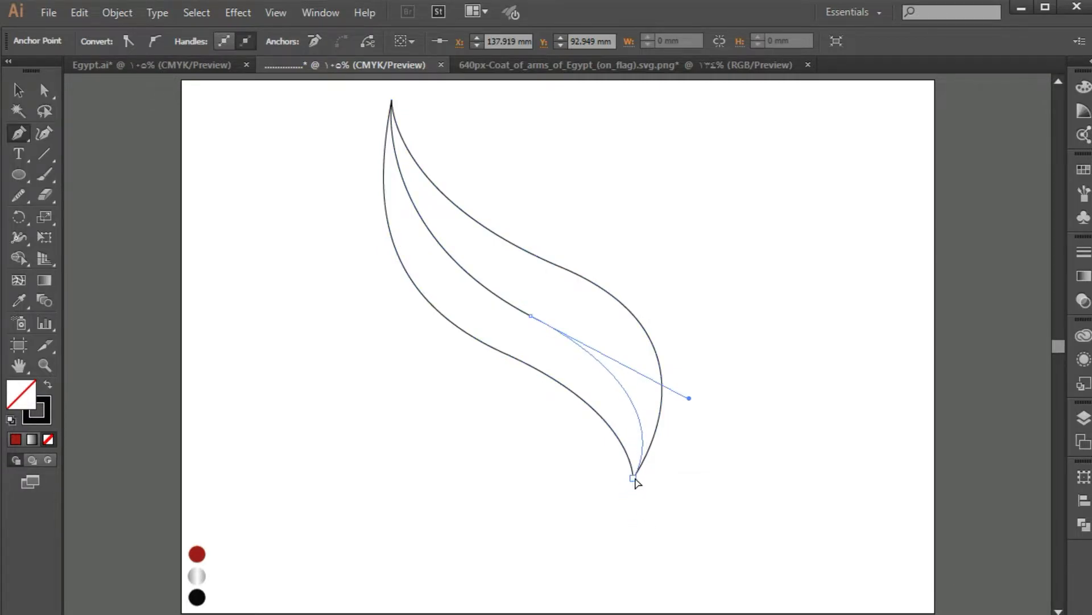
key("ctrl+z")
left_click(531, 315)
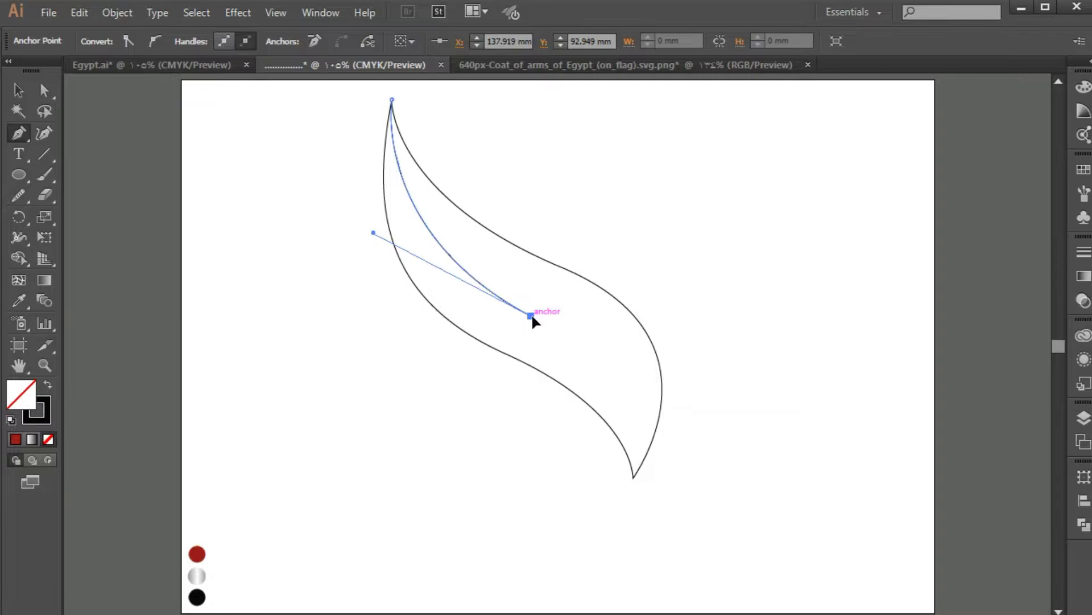
left_click_drag(634, 478, 609, 578)
key("v")
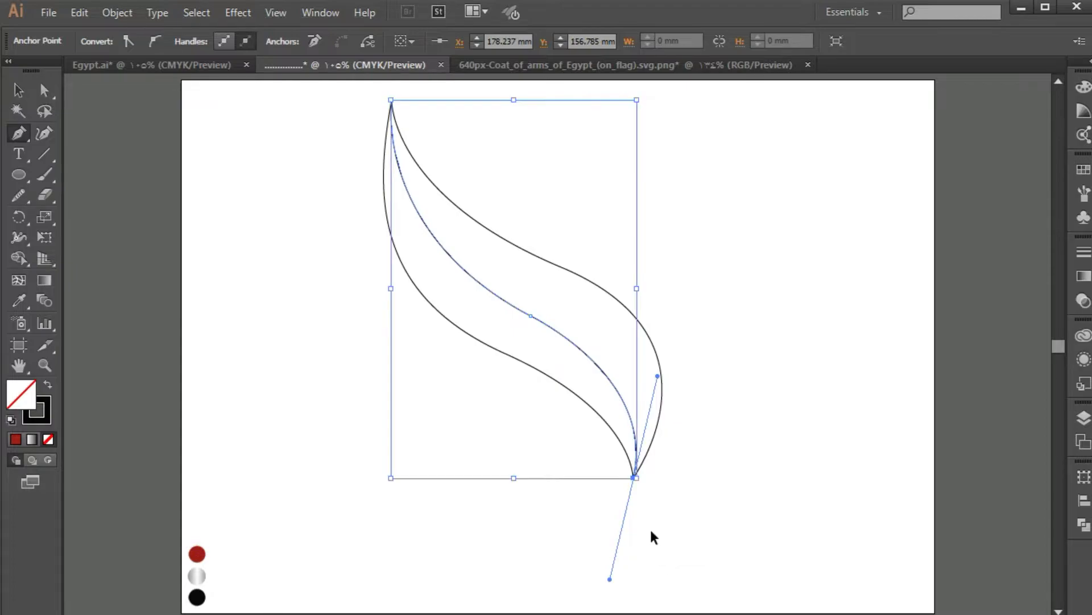
Rotate the leaf and its centre curve slightly clockwise, shrinking and moving them to the artboard's upper middle
left_click_drag(344, 163, 569, 340)
left_click_drag(663, 100, 472, 370)
left_click_drag(643, 155, 676, 182)
left_click_drag(519, 292, 605, 247)
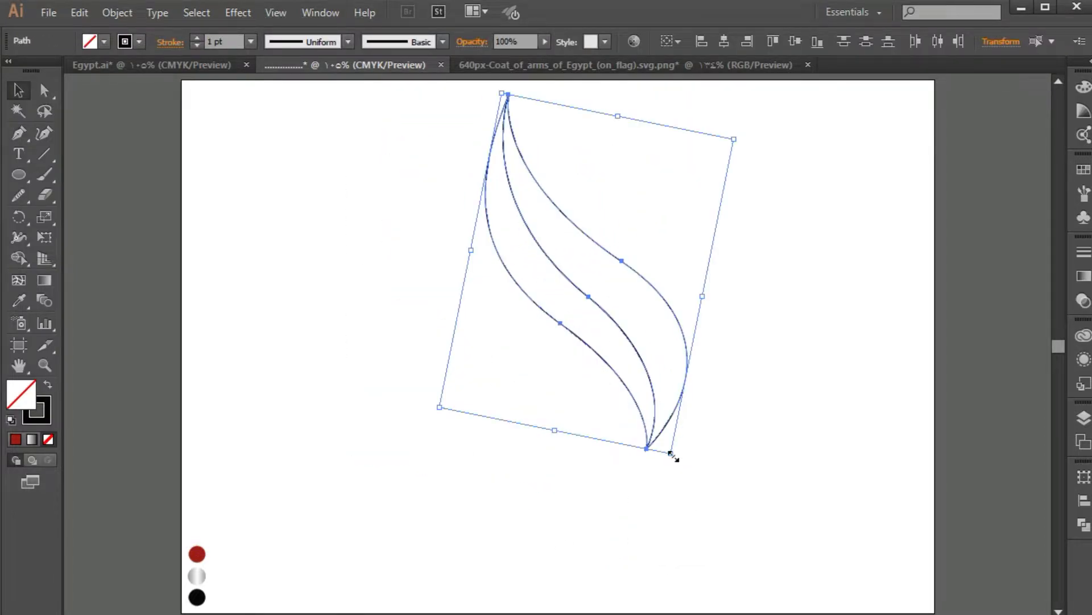
left_click_drag(672, 452, 642, 392)
Duplicate the leaf below the original, scale the copy down and place it closer under the original
left_click_drag(598, 329, 574, 556)
left_click_drag(670, 360, 624, 397)
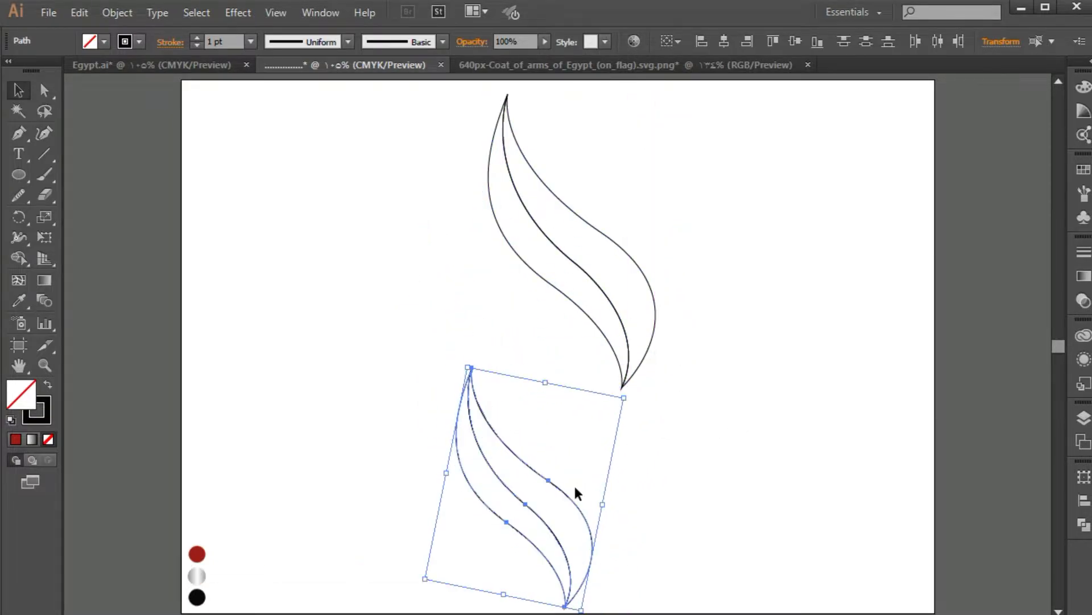
left_click_drag(573, 495, 592, 451)
Enlarge both leaves together slightly and reposition them so they span the artboard's height
left_click_drag(751, 207, 441, 529)
left_click_drag(674, 122, 727, 117)
left_click_drag(586, 285, 532, 350)
left_click(291, 300)
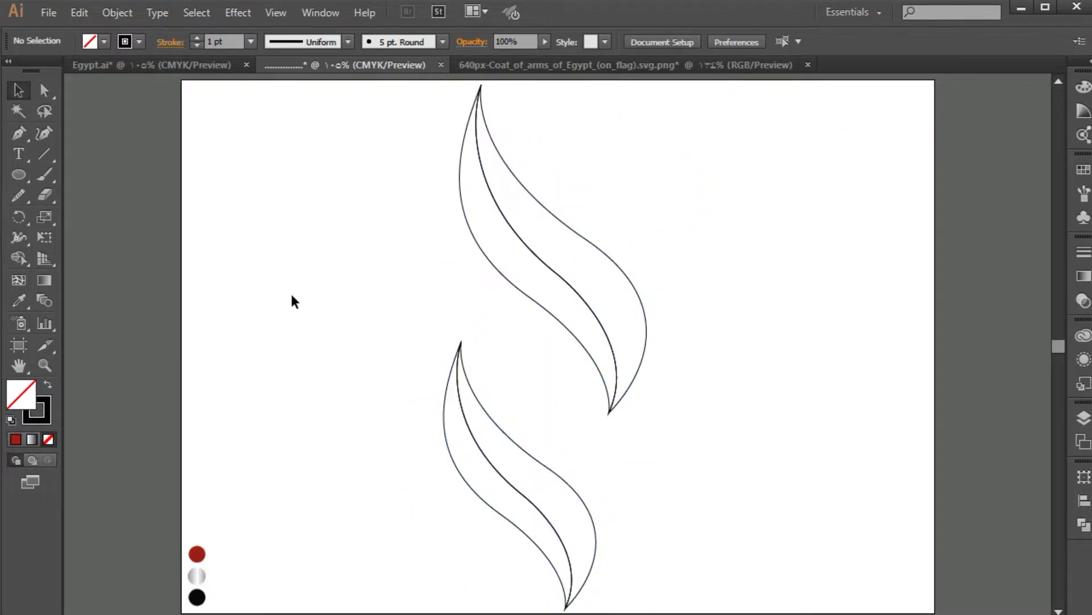
Draw a curved connecting band from the small leaf's upper tip to the large leaf's lower tip and back to the small leaf
left_click(461, 341)
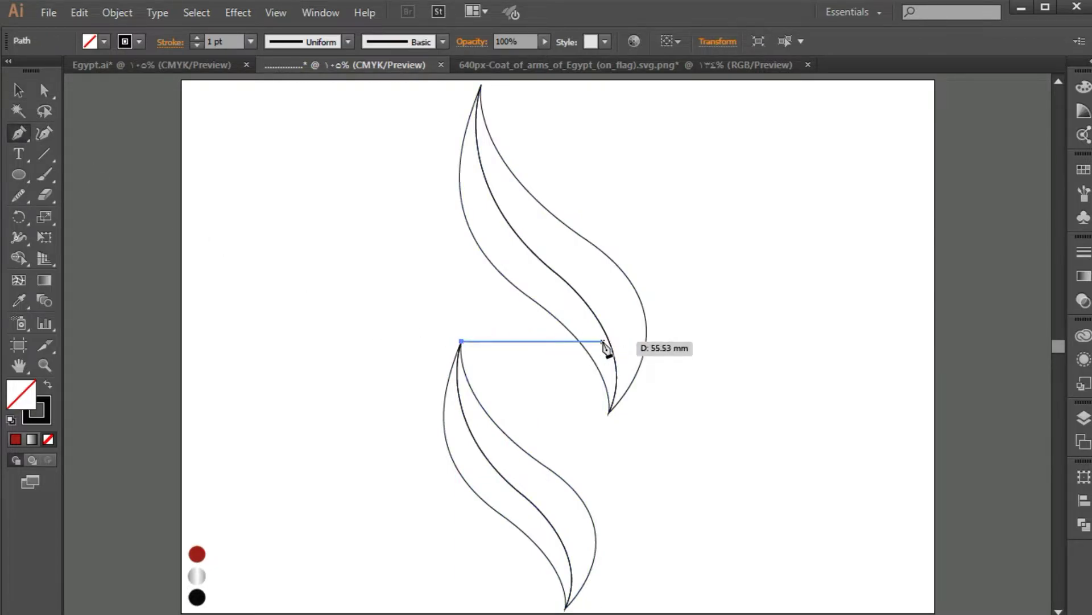
left_click_drag(603, 341, 720, 418)
left_click_drag(604, 342, 610, 417)
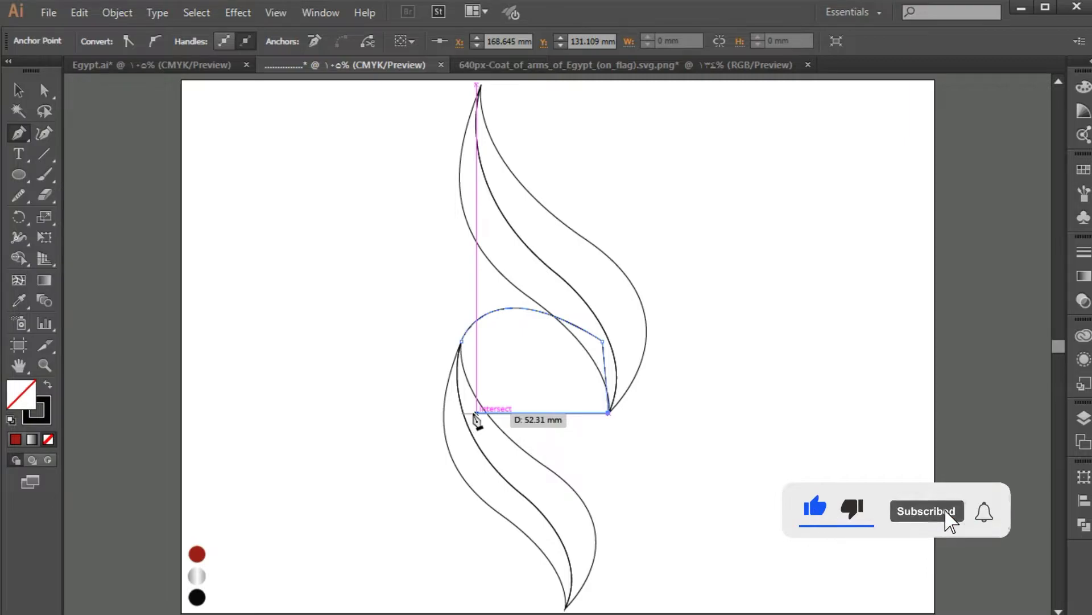
left_click_drag(476, 412, 446, 479)
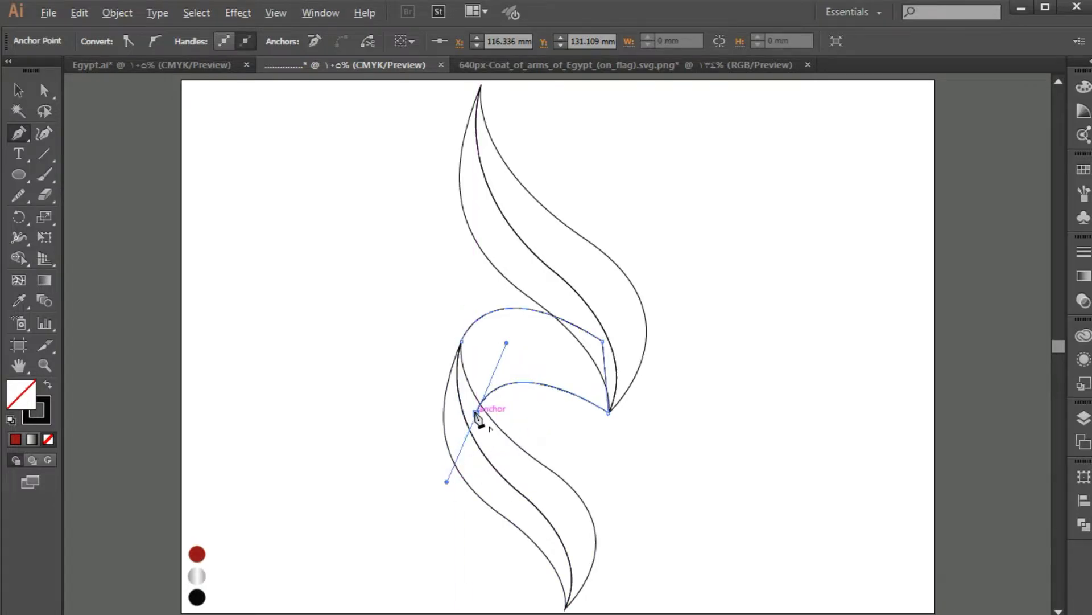
left_click(462, 379)
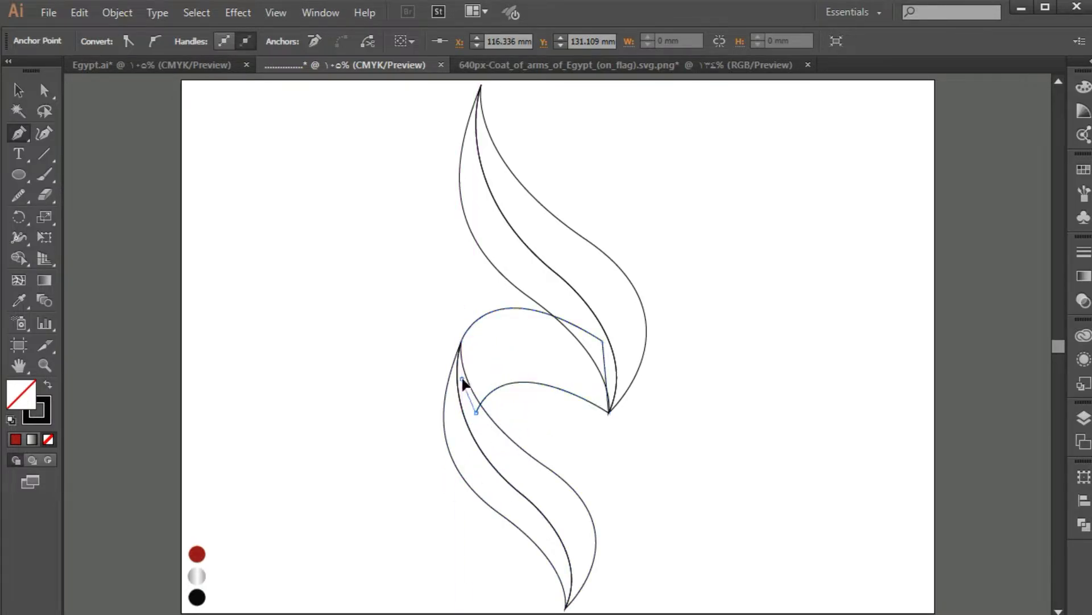
left_click(461, 342)
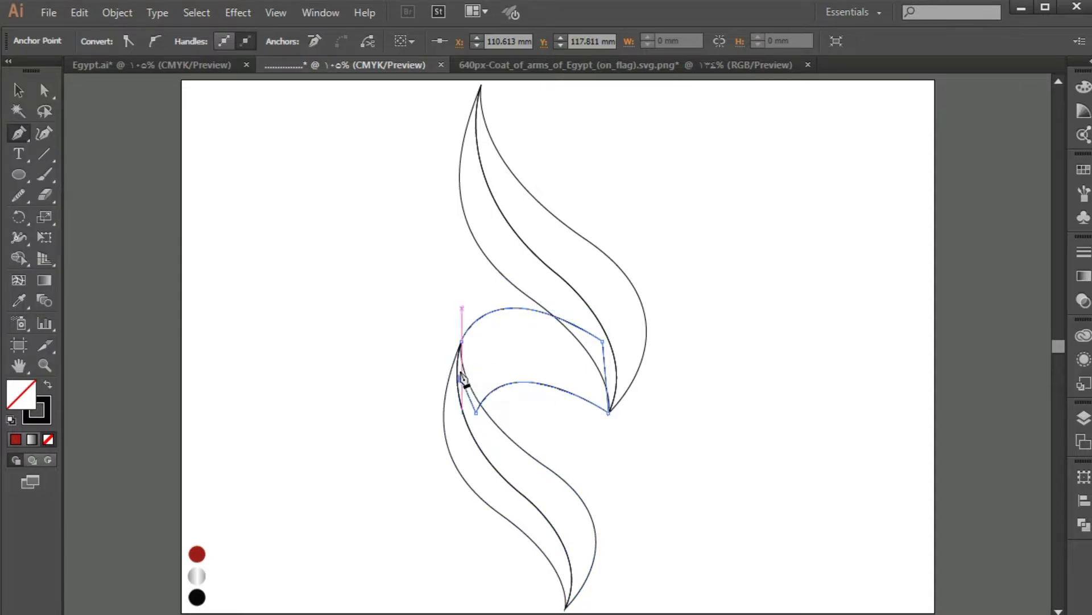
left_click(459, 353)
key("ctrl+z")
key("ctrl+z")
key("ctrl+z")
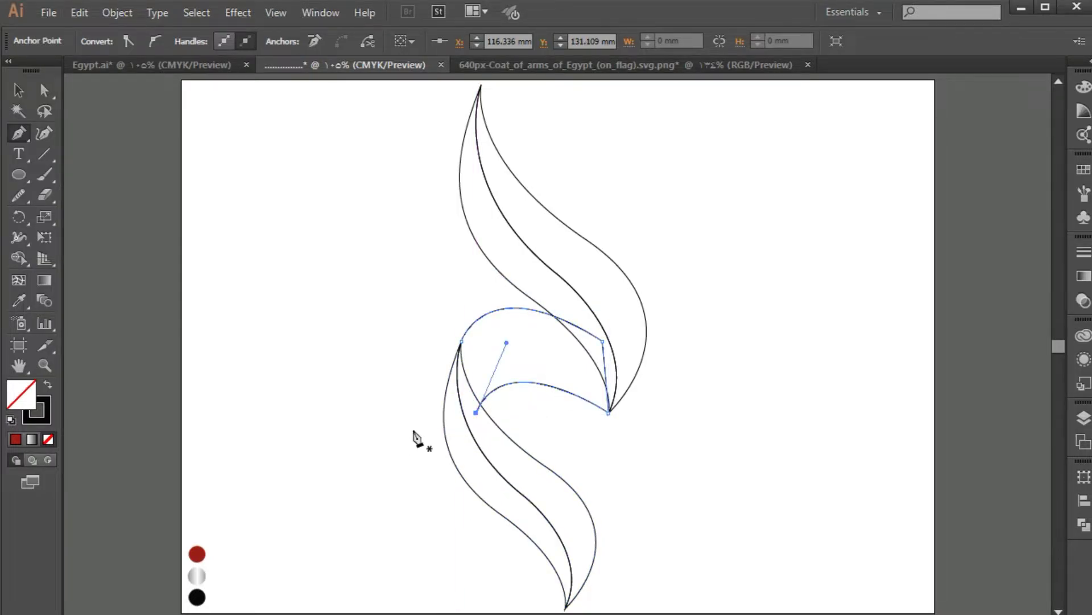
Use Shape Builder on all the paths to form separate leaf halves and a connecting band, clearing the stray segment inside the small leaf
key("v")
left_click_drag(309, 249, 667, 573)
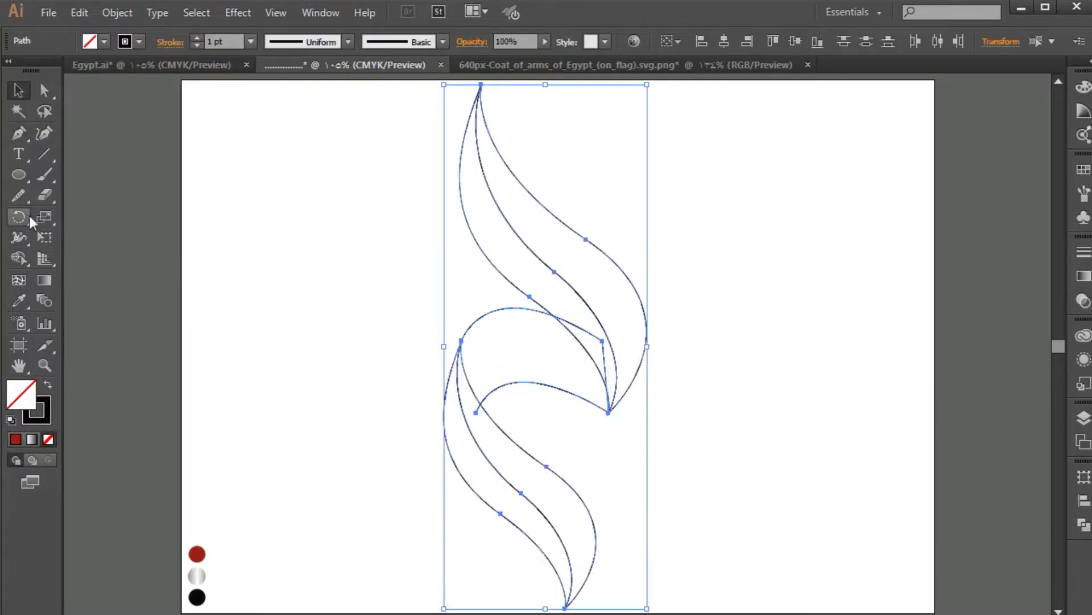
left_click(19, 257)
left_click_drag(621, 327, 591, 281)
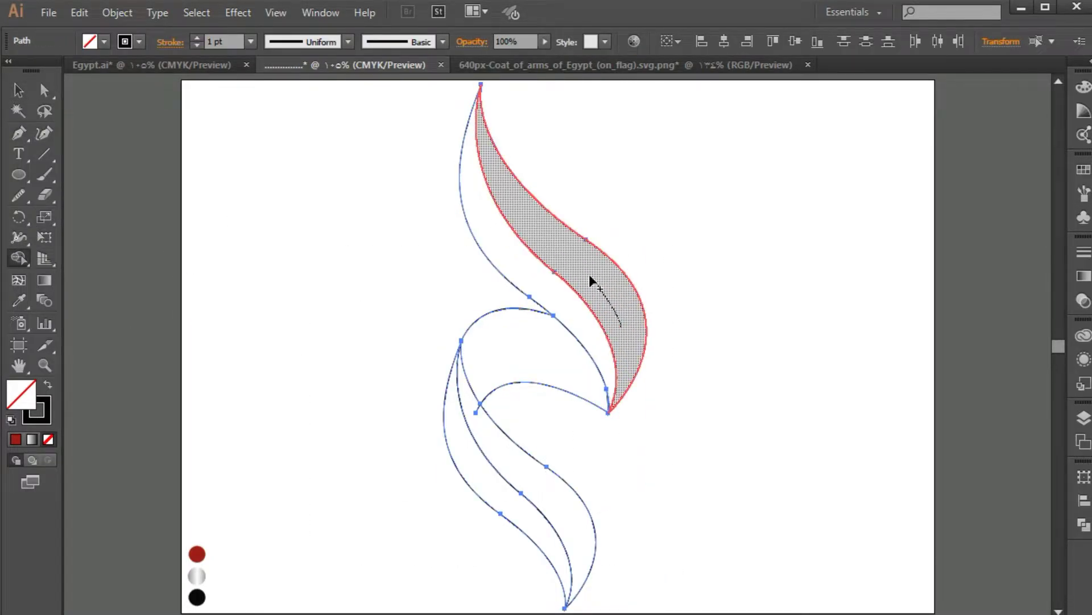
left_click_drag(565, 358, 521, 363)
left_click_drag(513, 443, 473, 406)
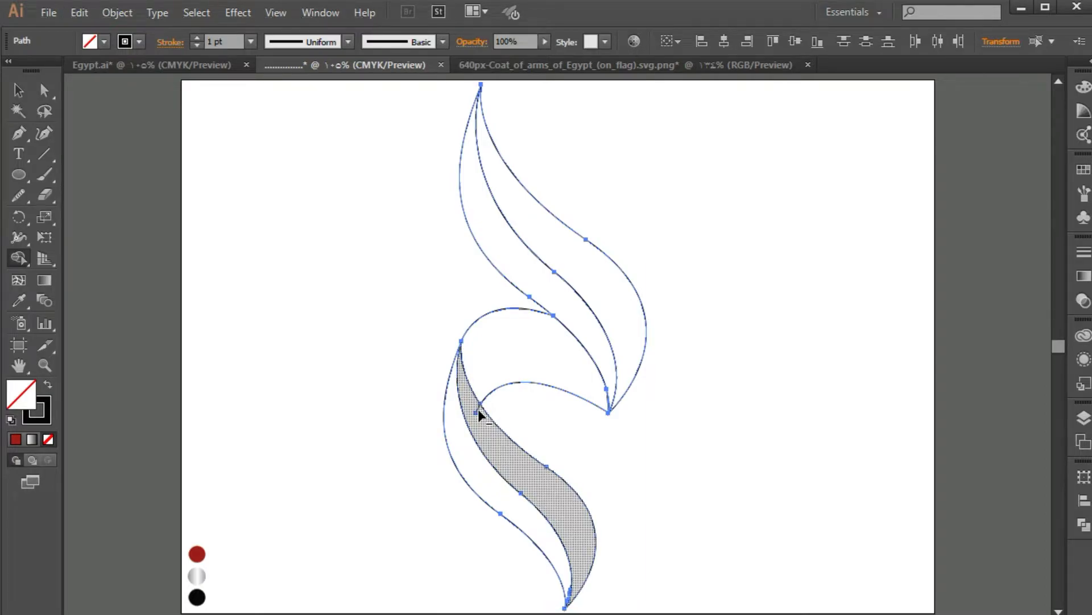
left_click(500, 455)
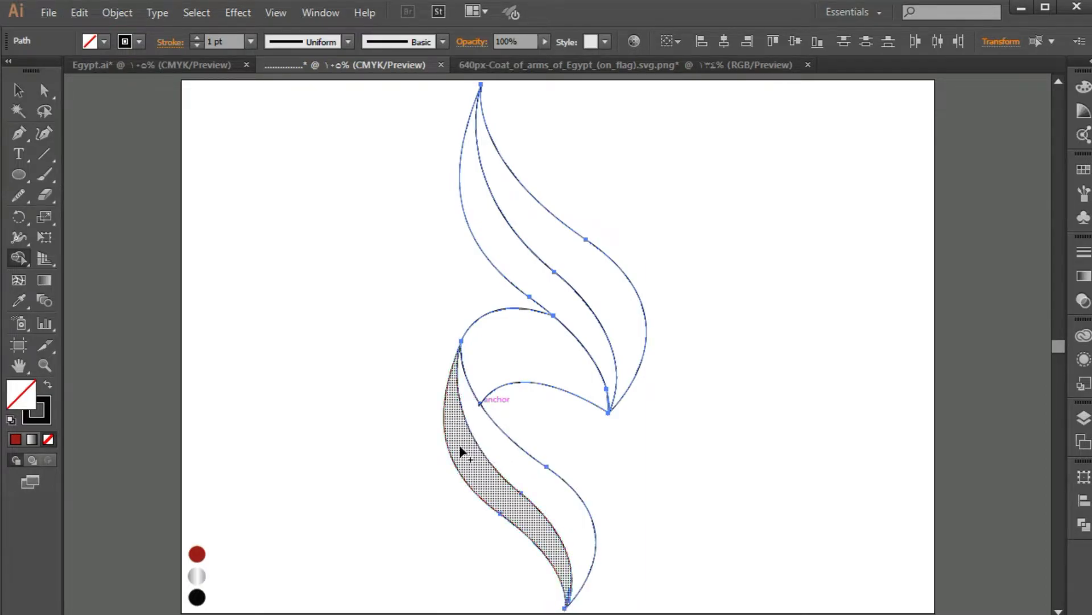
key("v")
left_click(433, 393)
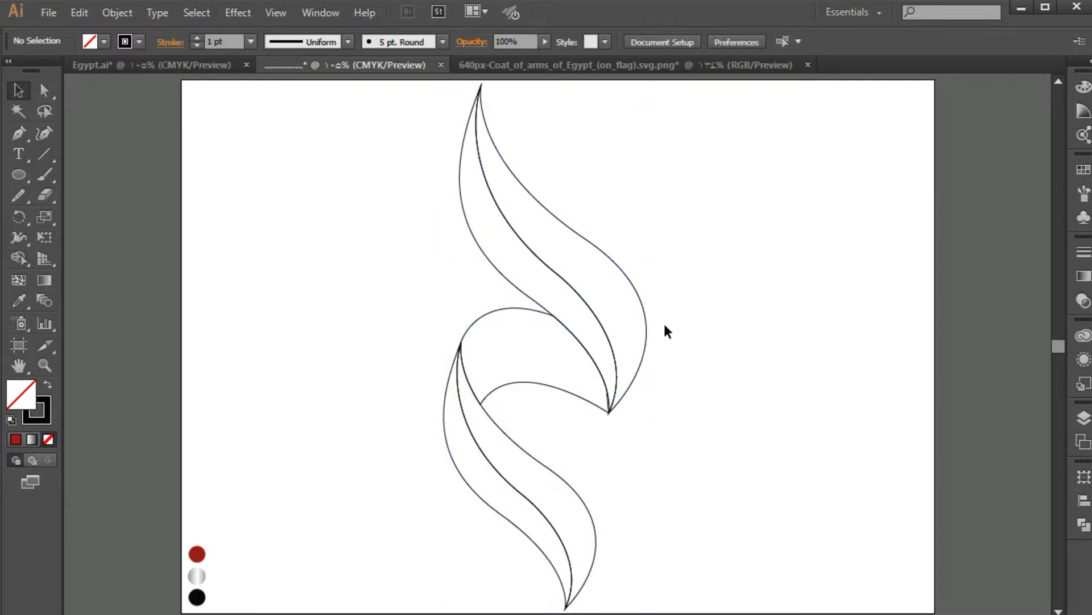
Fill both halves of the upper leaf with the red sampled from the colour reference circle
key("i")
left_click(205, 548)
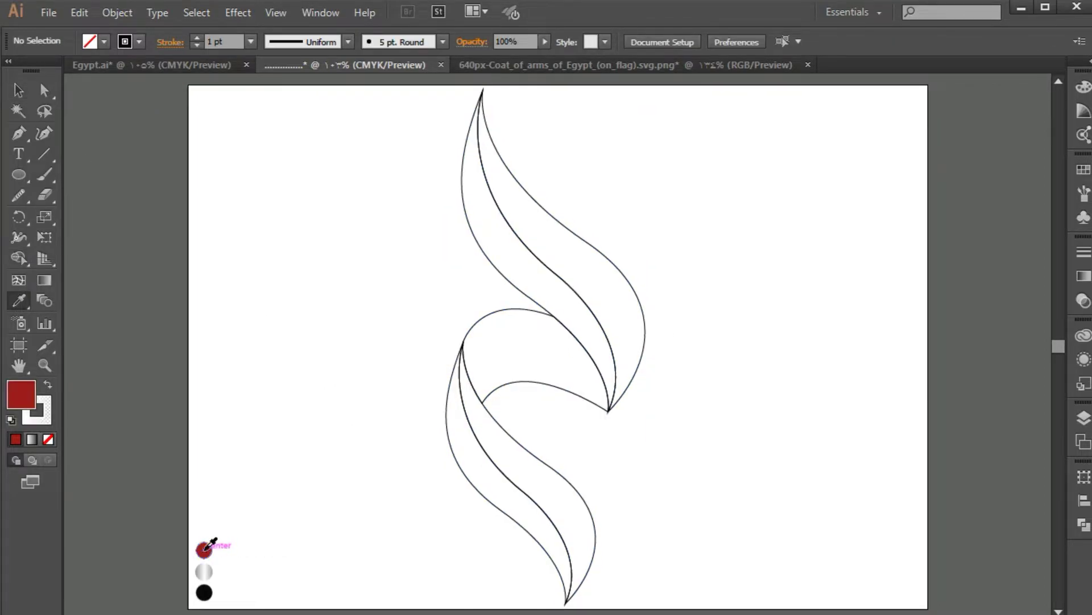
left_click(576, 295, "alt")
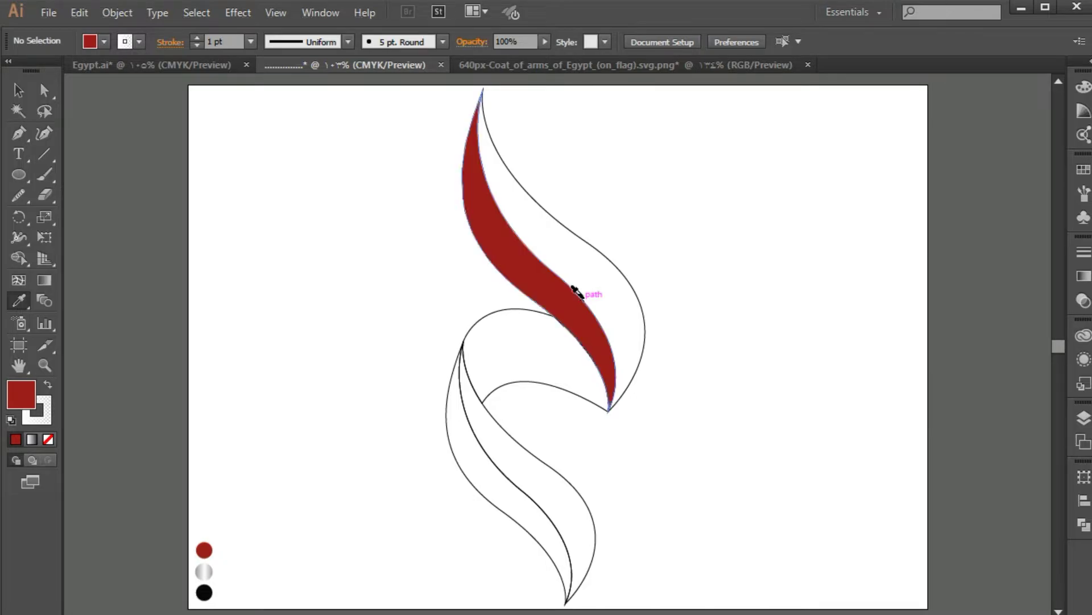
left_click(586, 339, "alt")
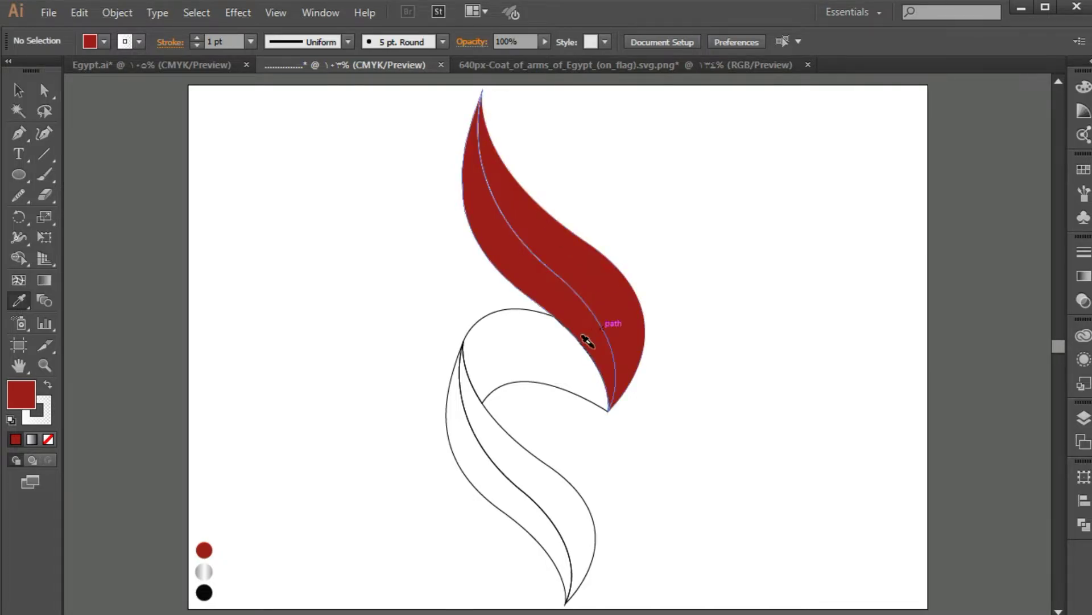
Fill both halves of the lower leaf with the black sampled from the colour reference circle
left_click(205, 592)
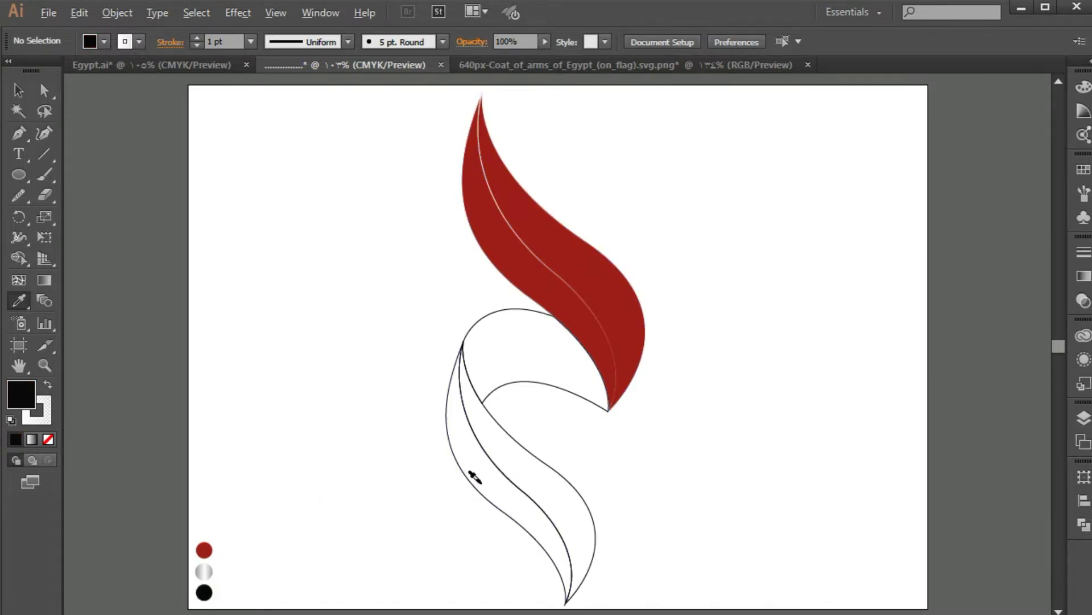
left_click(492, 457, "alt")
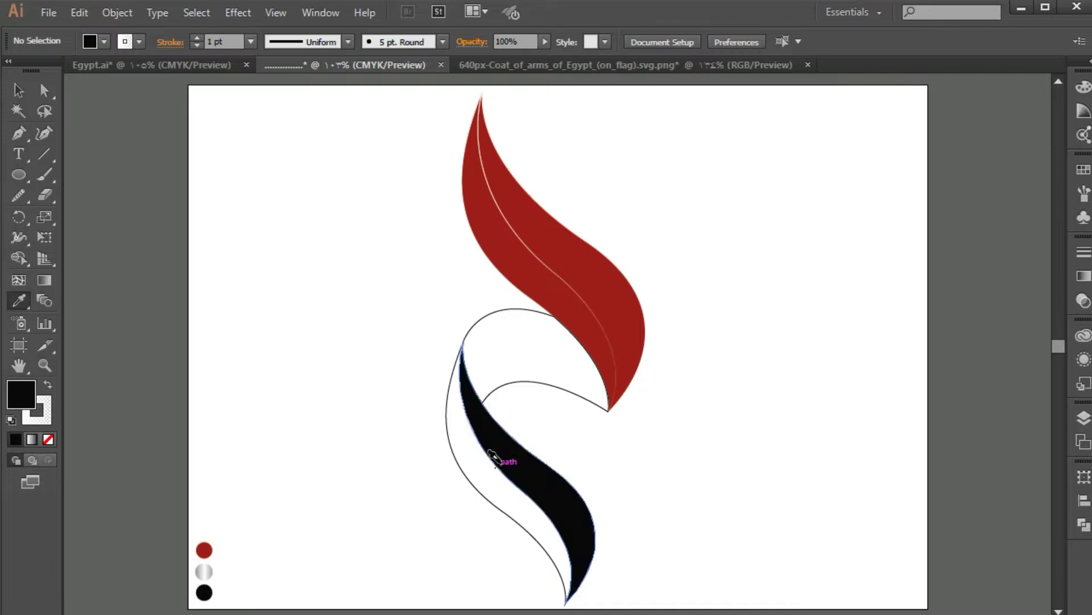
left_click(471, 483, "alt")
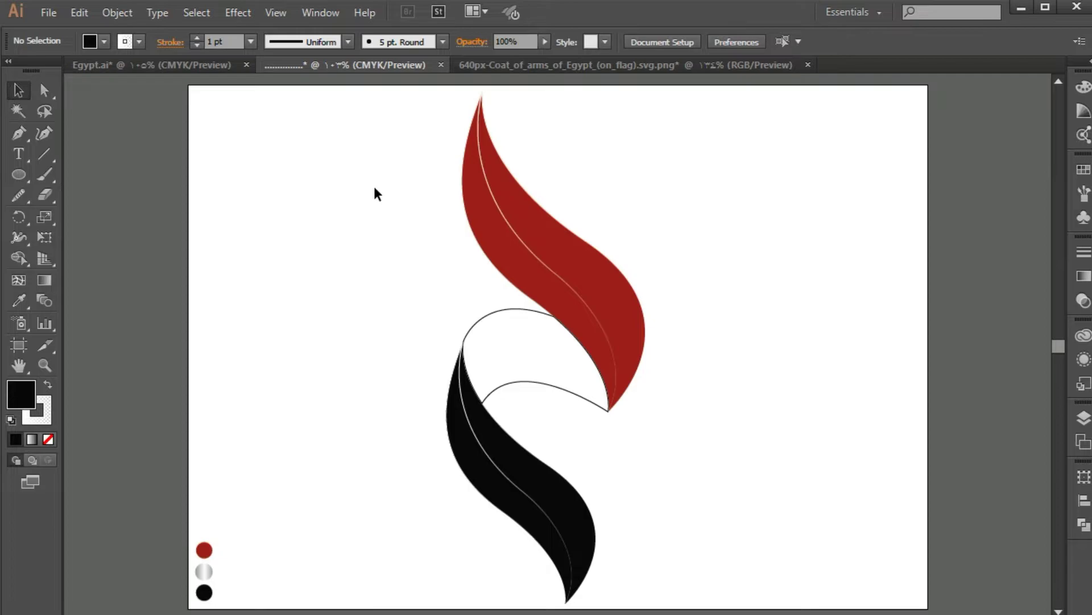
Copy both red halves of the upper leaf and paste them in front
left_click_drag(583, 235, 630, 244)
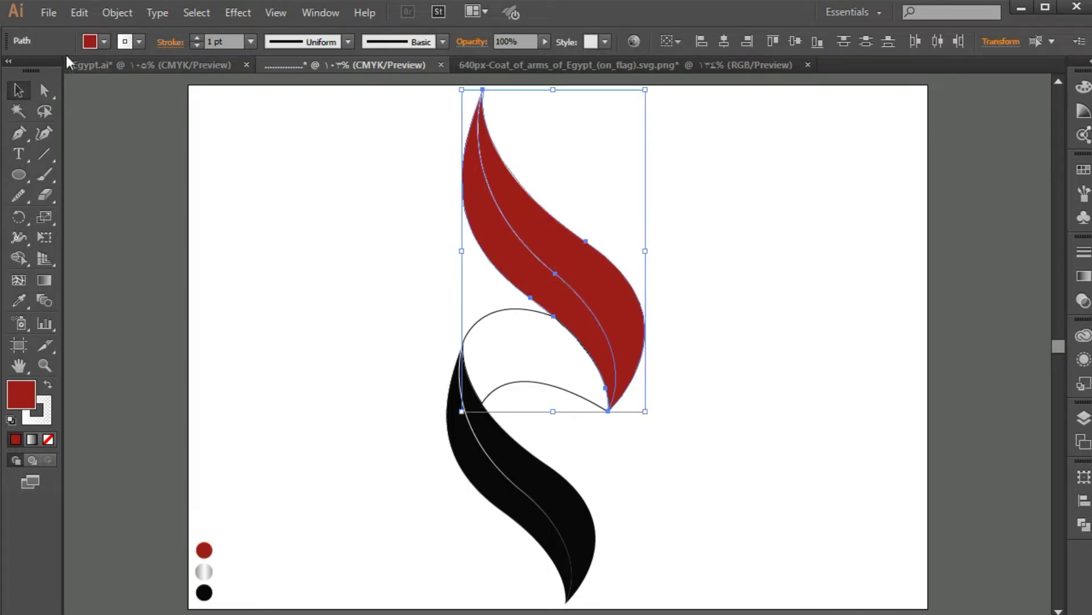
left_click(70, 8)
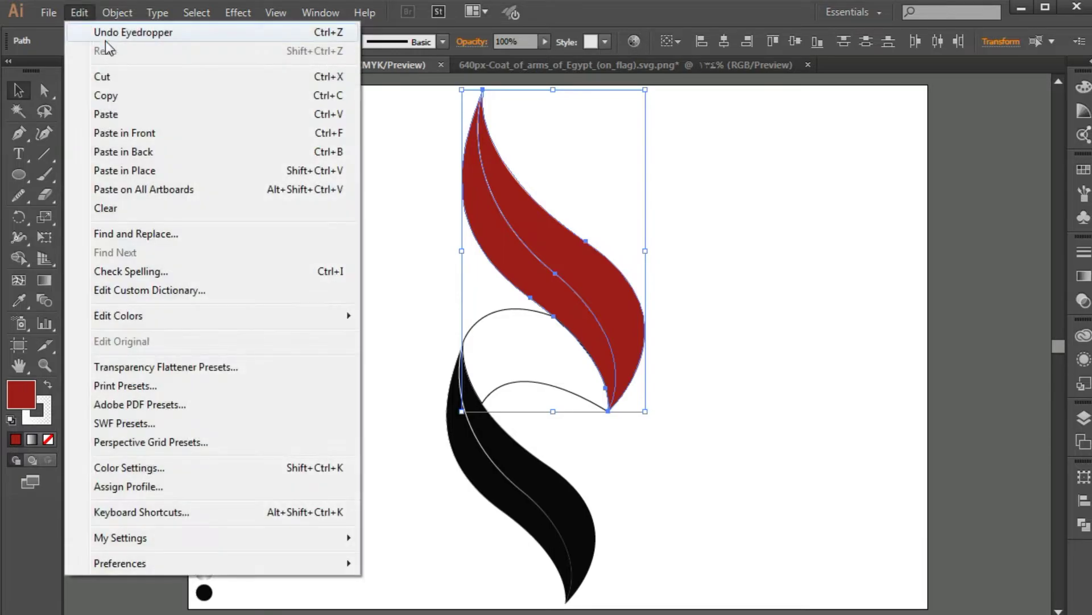
left_click(127, 97)
left_click(80, 14)
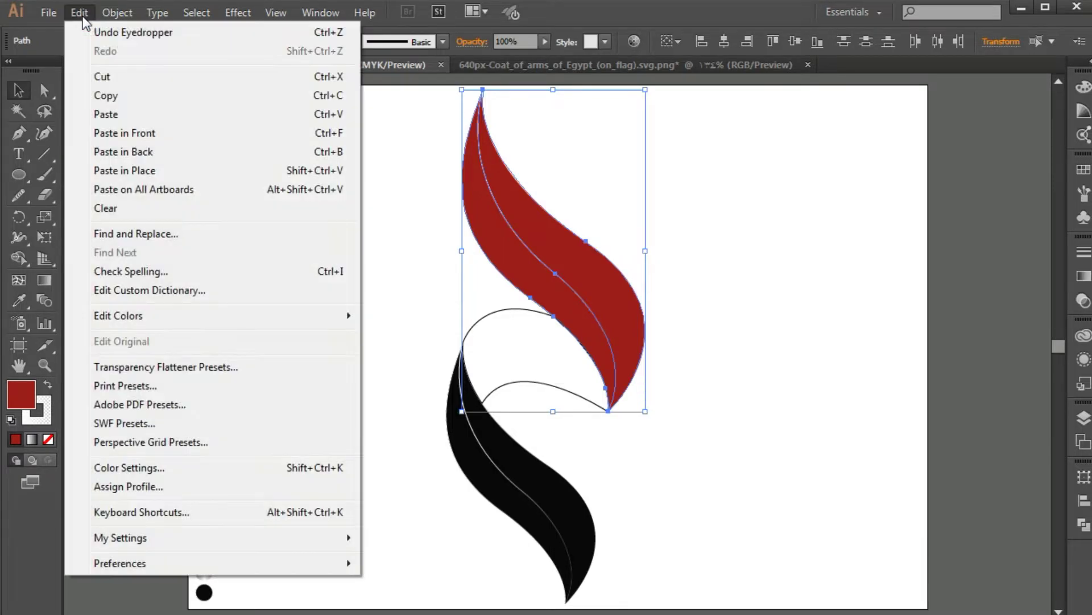
left_click(155, 128)
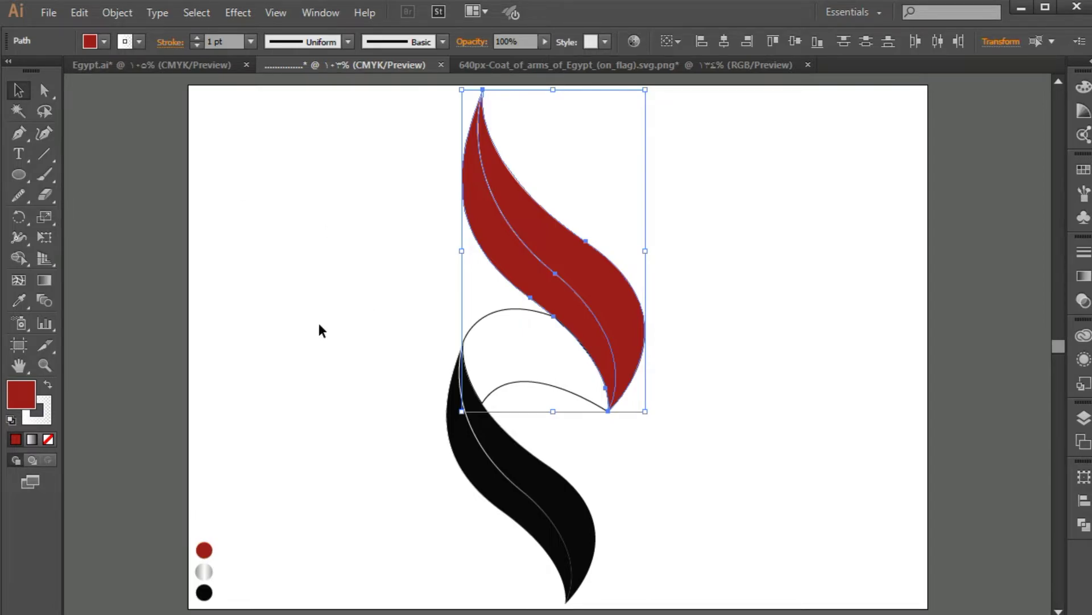
Fill the upper leaf's pasted copies with a fade-to-transparent linear gradient and set both of its stops to white
left_click(31, 439)
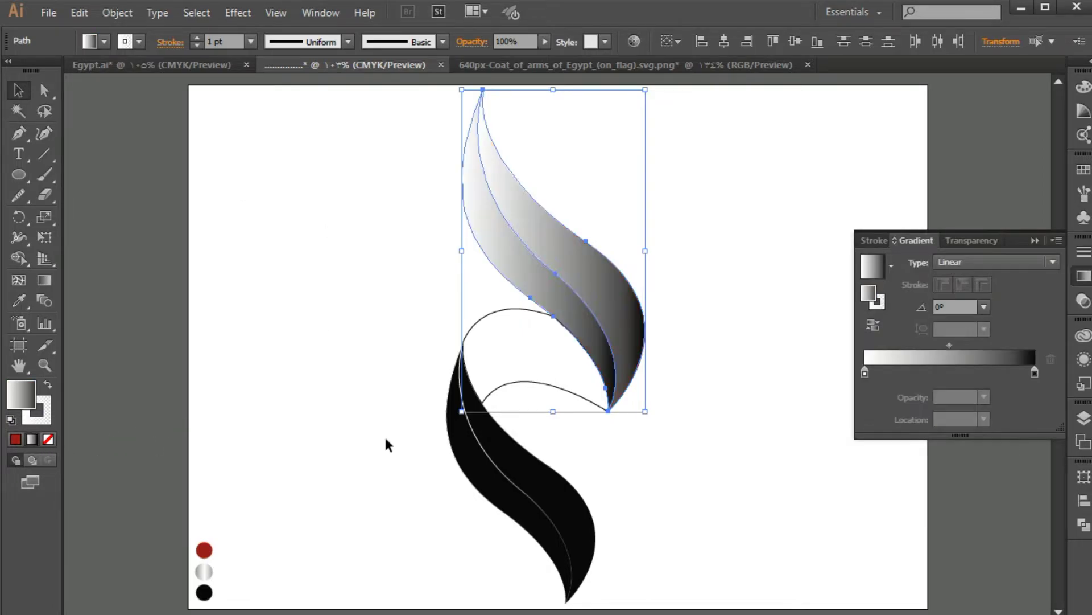
left_click(891, 266)
left_click(854, 349)
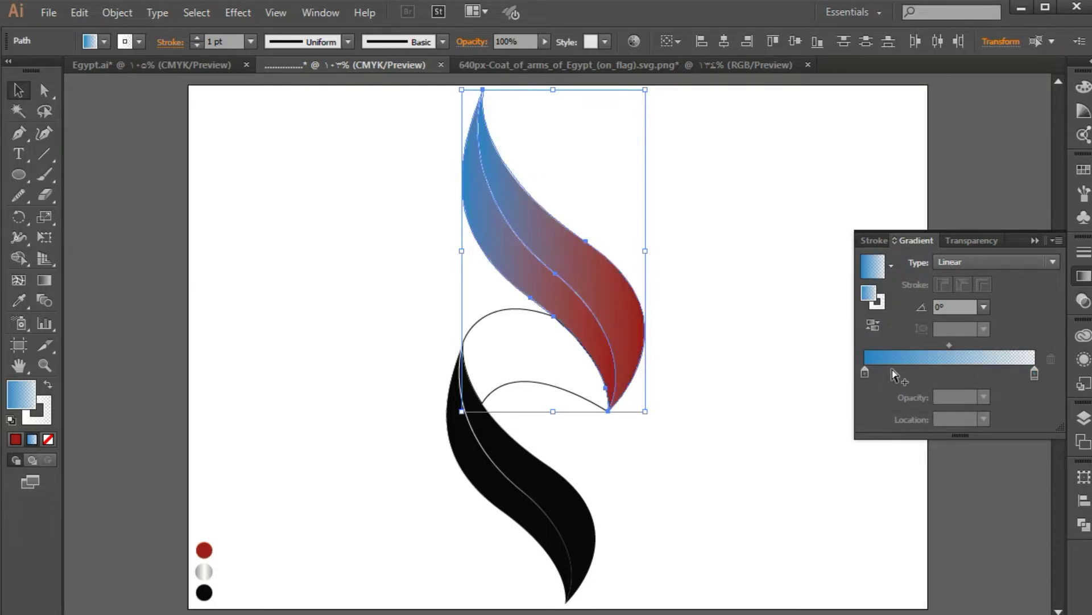
double_click(1034, 374)
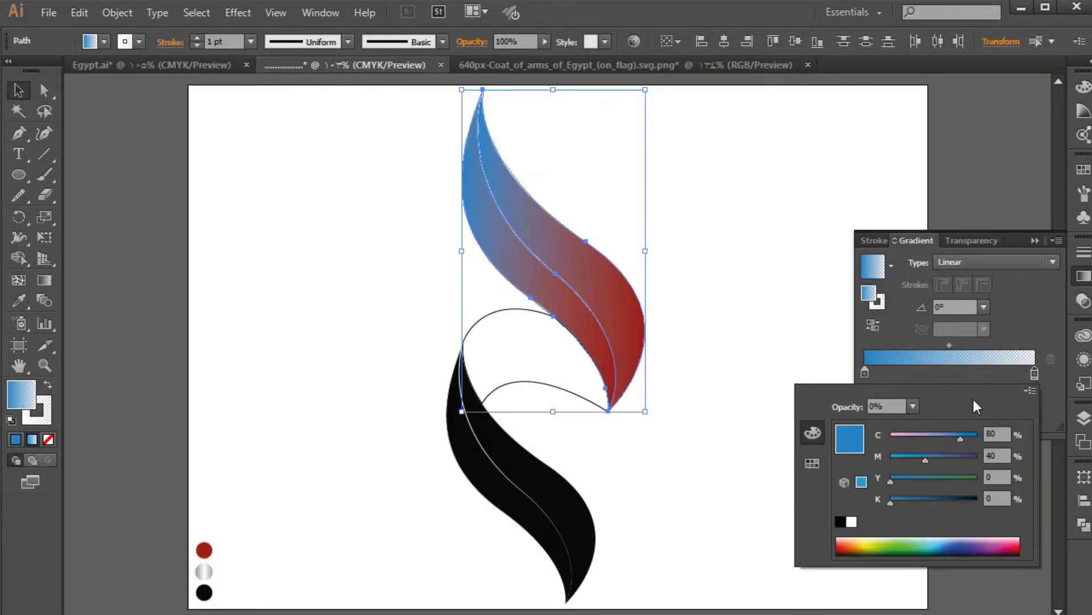
left_click(852, 522)
left_click(865, 372)
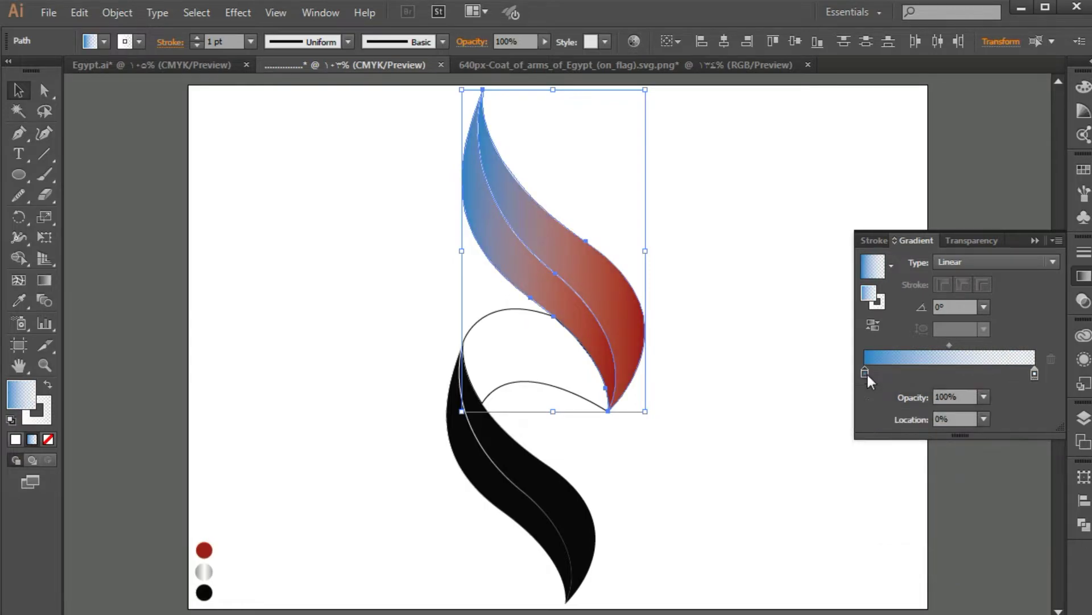
double_click(866, 372)
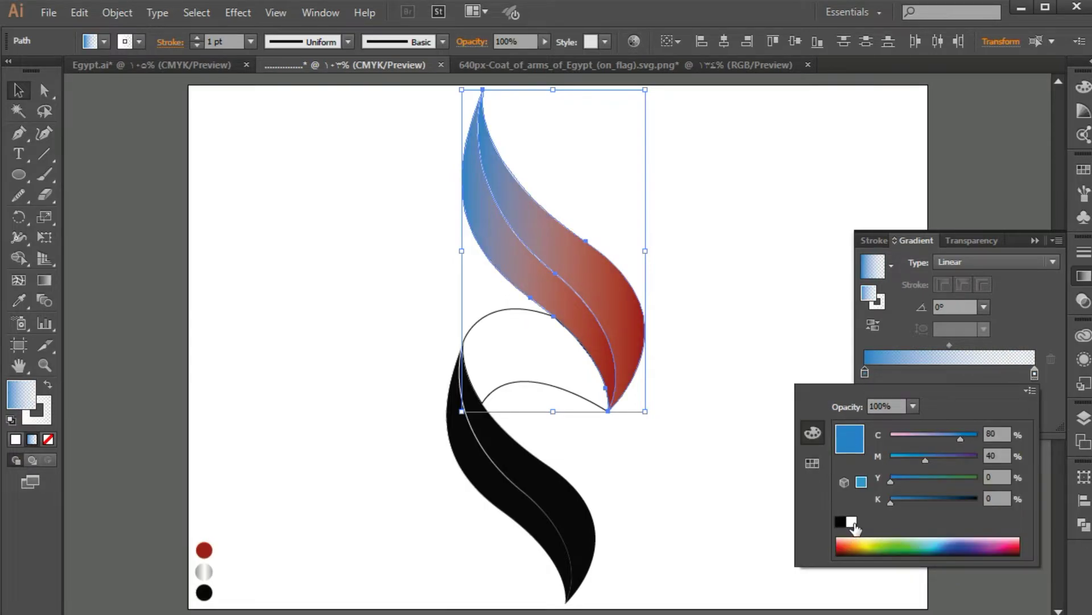
left_click(852, 522)
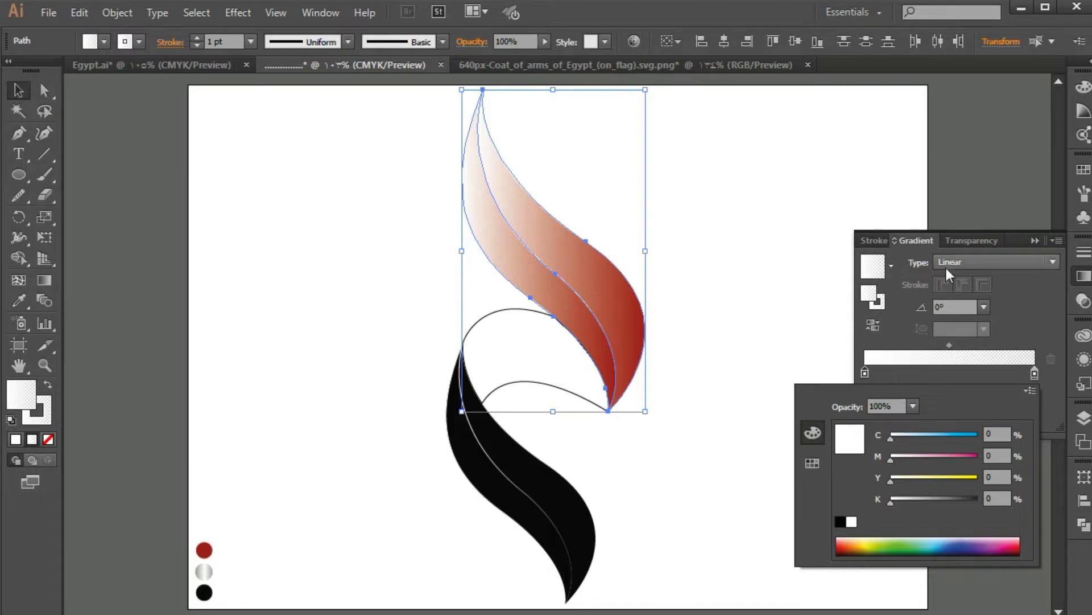
Set the blending mode of the upper leaf's gradient copies to Soft Light
left_click(958, 239)
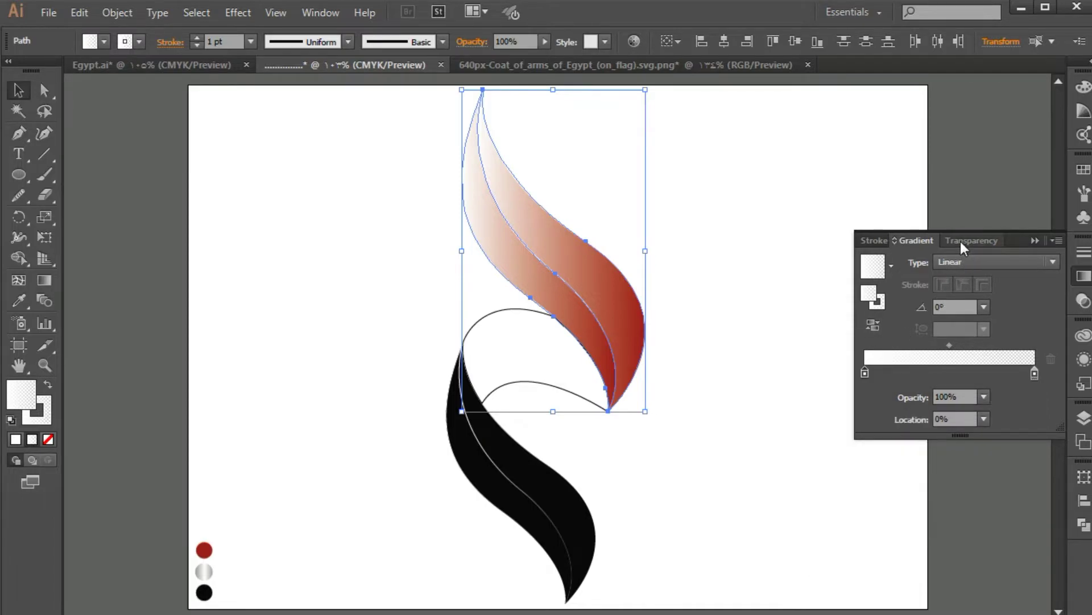
left_click(962, 241)
left_click(930, 264)
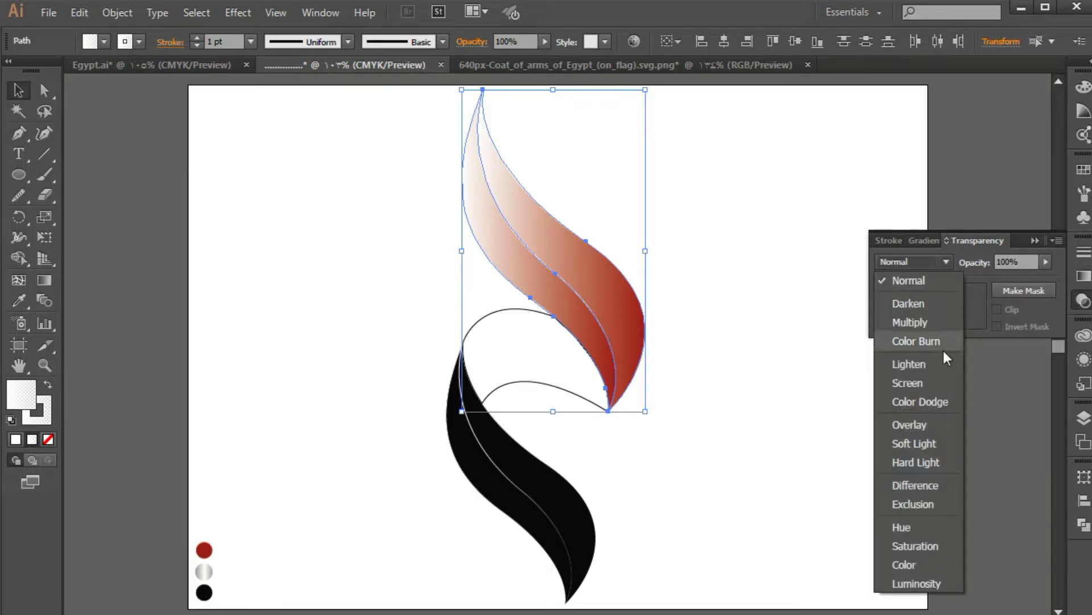
left_click(931, 444)
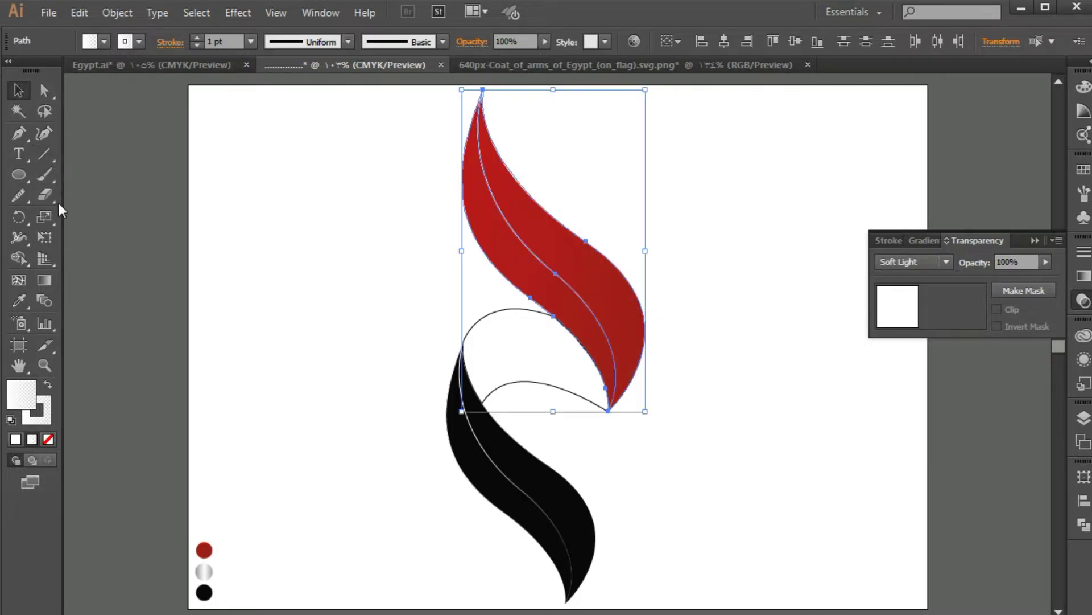
Redirect the white gradients diagonally along each half of the upper leaf, lightening the left half's lower end and the right half's upper end
key("g")
left_click_drag(490, 166, 607, 330)
left_click_drag(488, 115, 561, 228)
key("ctrl+z")
key("ctrl+z")
left_click_drag(475, 137, 572, 278)
left_click(597, 333, "ctrl")
left_click_drag(612, 341, 505, 203)
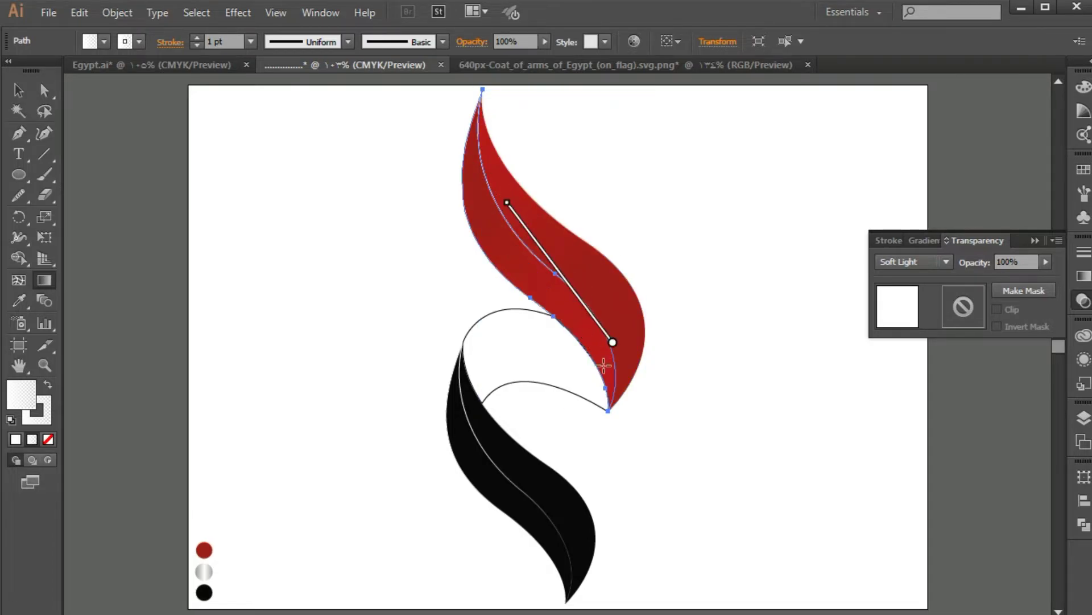
left_click_drag(610, 382, 524, 282)
left_click_drag(627, 371, 535, 240)
left_click(576, 264, "ctrl")
left_click_drag(488, 118, 503, 197)
left_click(606, 372, "ctrl")
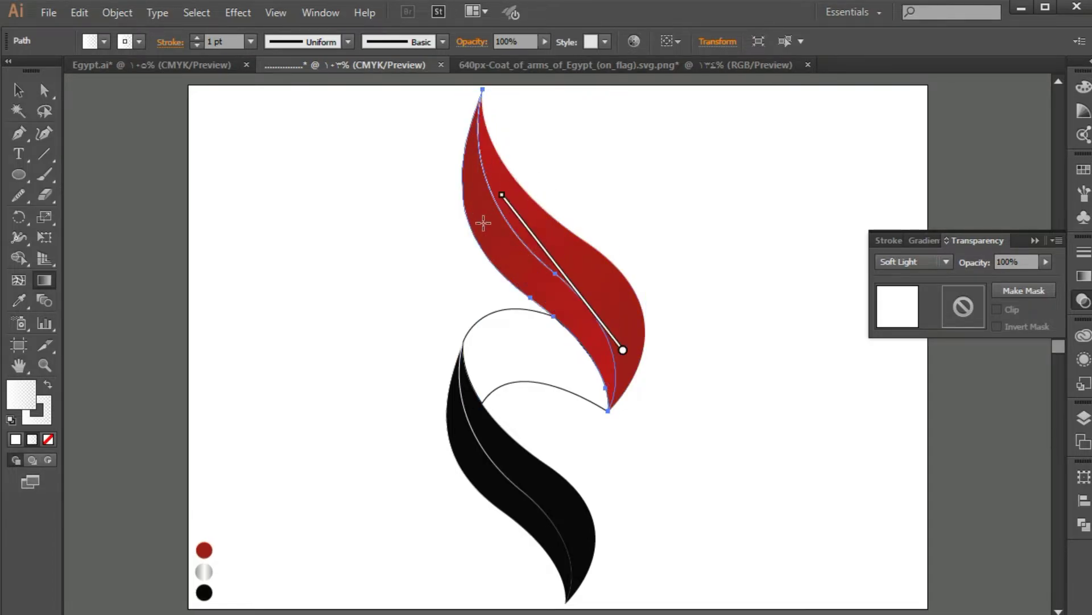
Copy both black halves of the lower leaf in front and fill the copies with the white fade-to-transparent gradient
left_click(19, 90)
left_click_drag(650, 572, 448, 490)
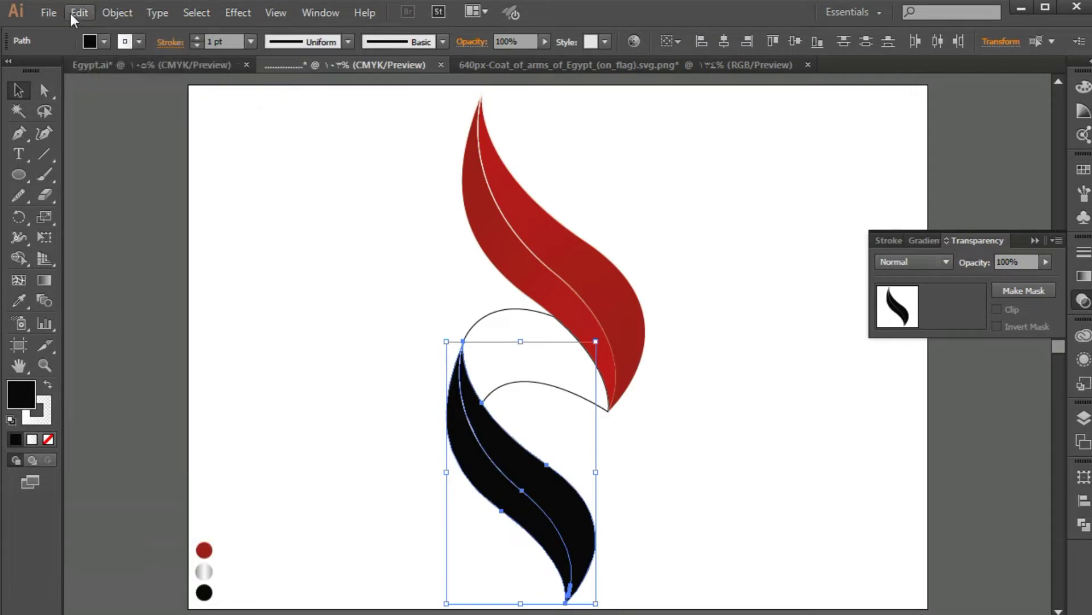
left_click(32, 439)
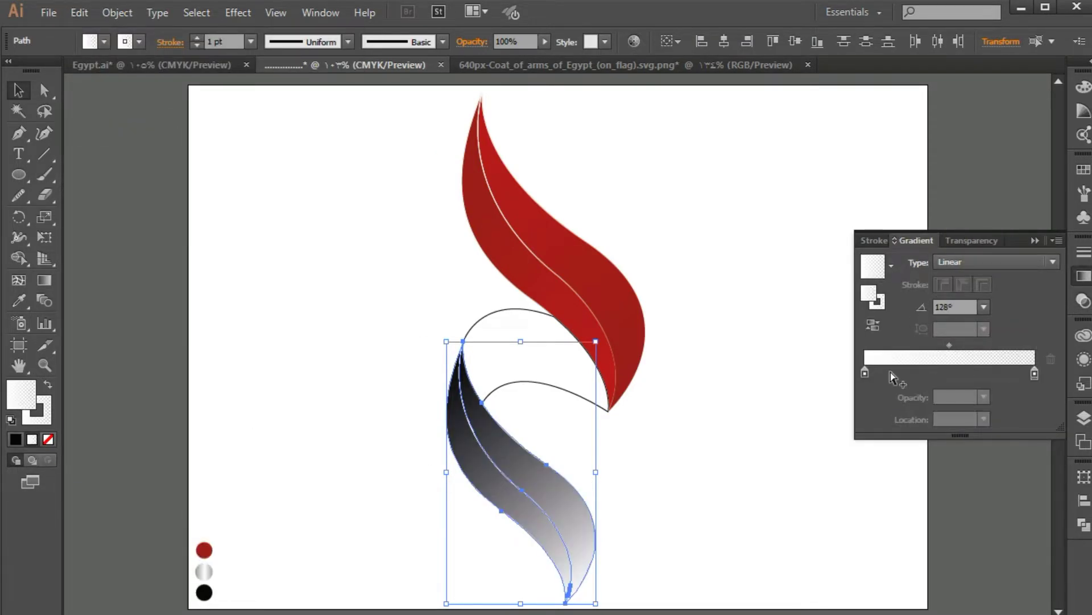
Redirect the gradient on the right half of the lower leaf diagonally so its highlight sits near the lower tip
left_click(431, 515, "ctrl")
left_click(483, 433, "ctrl")
left_click_drag(468, 381, 587, 582)
mouse_move(581, 577)
left_mouse_down()
mouse_move(524, 456)
mouse_move(609, 613)
left_mouse_up()
Reverse the gradient on the left half of the lower leaf so it fades downward from the upper tip
left_click(460, 424, "ctrl")
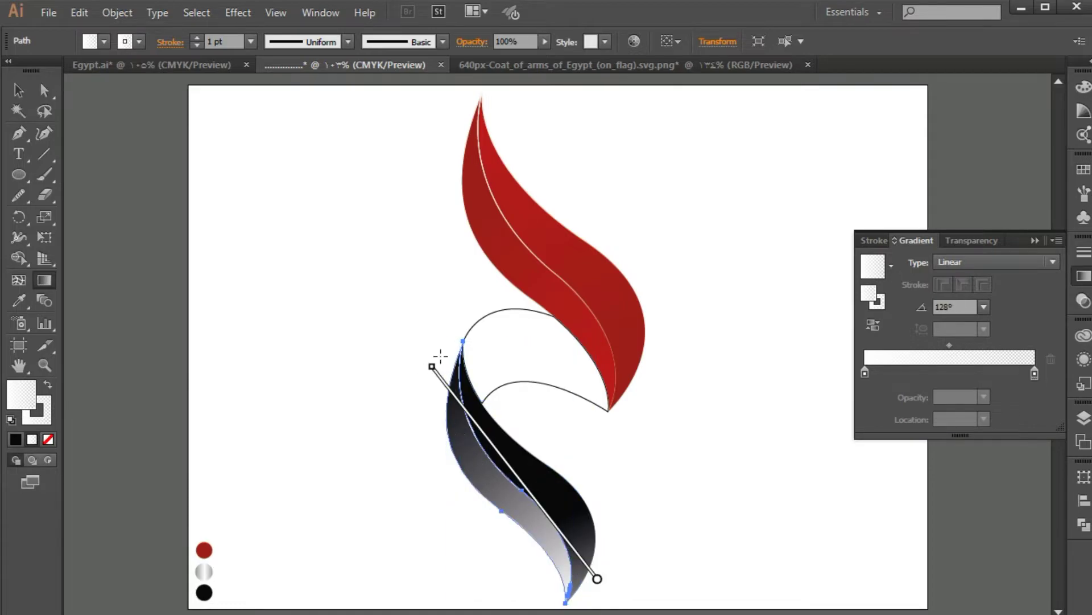
left_click_drag(444, 350, 456, 426)
mouse_move(438, 323)
left_mouse_down()
mouse_move(450, 394)
mouse_move(495, 451)
left_mouse_up()
left_click_drag(428, 288, 487, 451)
left_click_drag(402, 308, 468, 437)
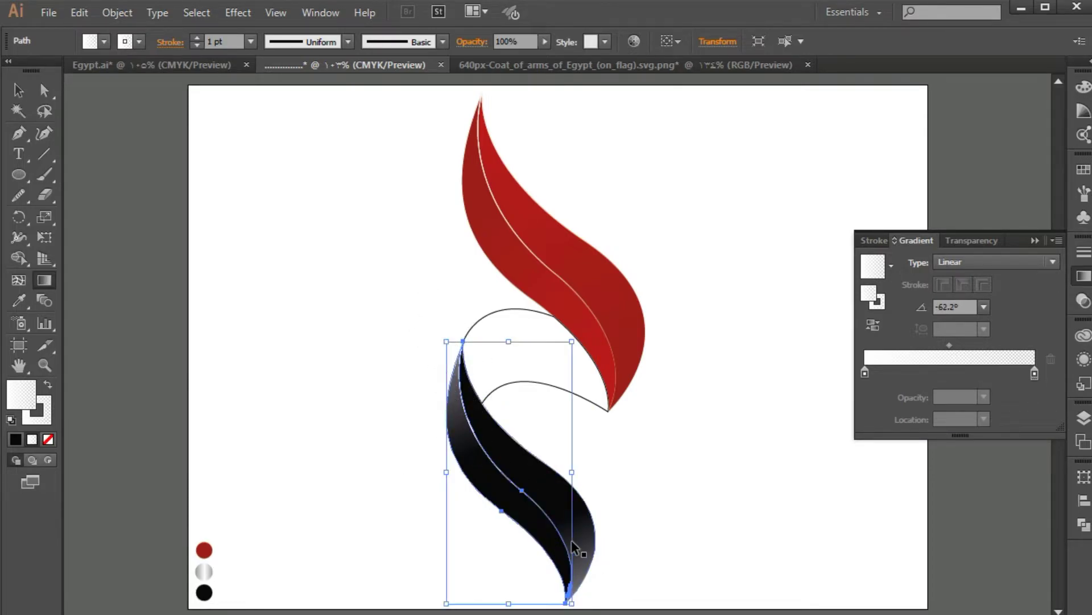
Refine the gradients on both halves of the lower leaf, extending the highlights on the right half's lower edge and the left half's upper edge
left_click(576, 549, "ctrl")
mouse_move(593, 550)
left_mouse_down()
mouse_move(551, 464)
mouse_move(502, 449)
mouse_move(535, 496)
left_mouse_up()
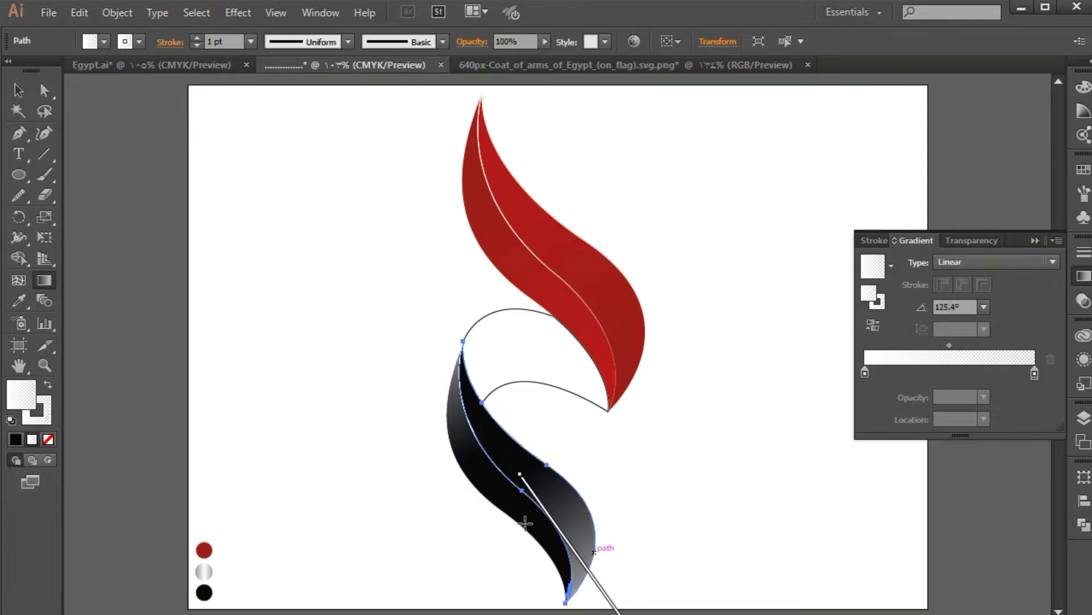
left_click(514, 503, "ctrl")
left_click_drag(431, 375, 500, 504)
left_click(424, 433, "ctrl")
left_click(464, 443, "ctrl")
left_click_drag(434, 373, 451, 400)
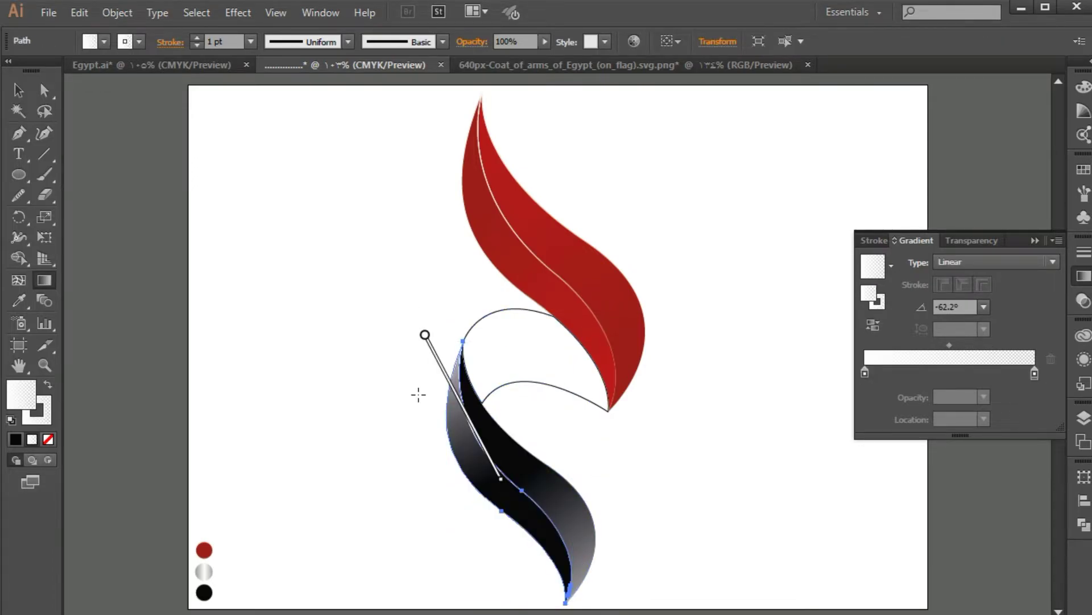
Lower the opacity of both gradient copies on the lower leaf to about 20%
key("v")
left_click(519, 481, "shift")
left_click_drag(519, 42, 442, 48)
scroll(646, 391, "down", 10)
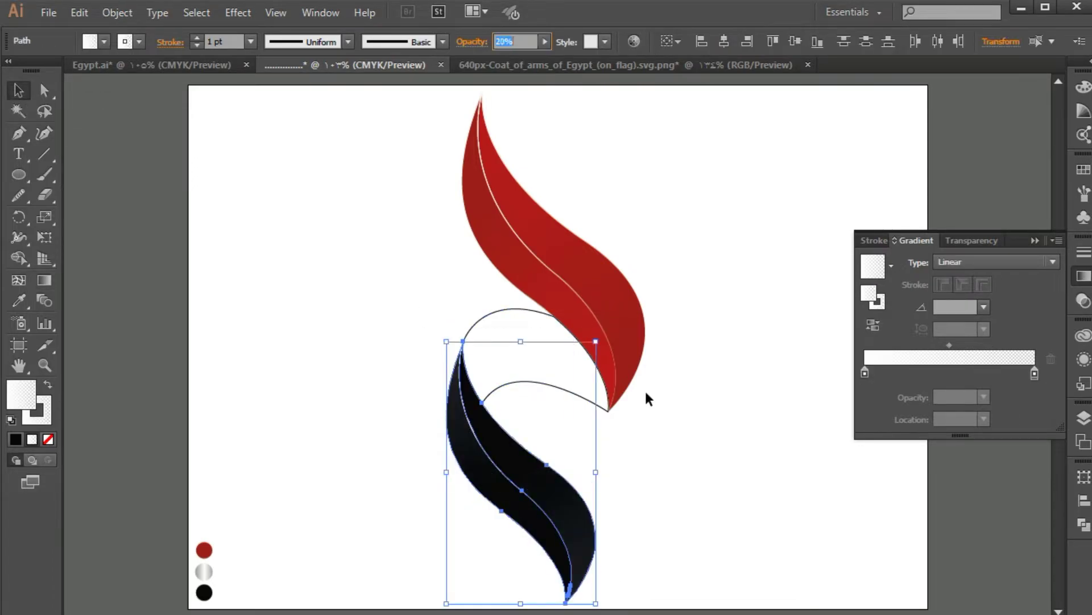
scroll(646, 391, "up", 3)
left_click(665, 425)
Shift the gradient on the right half of the upper leaf up past the leaf's tip
left_click(606, 312)
key("g")
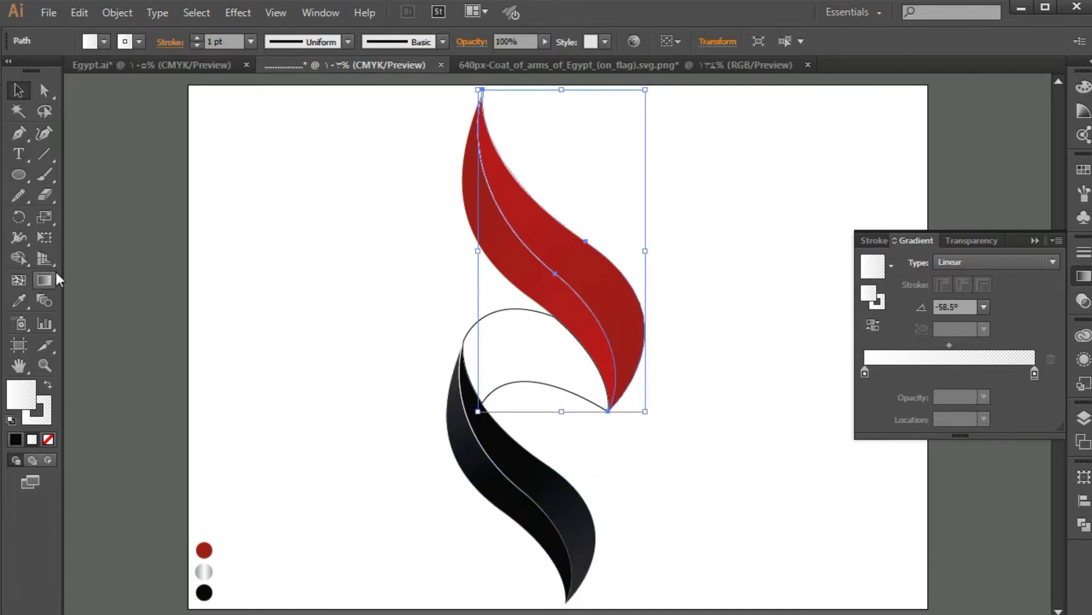
left_click_drag(480, 122, 454, 78)
key("v")
left_click(569, 301)
key("g")
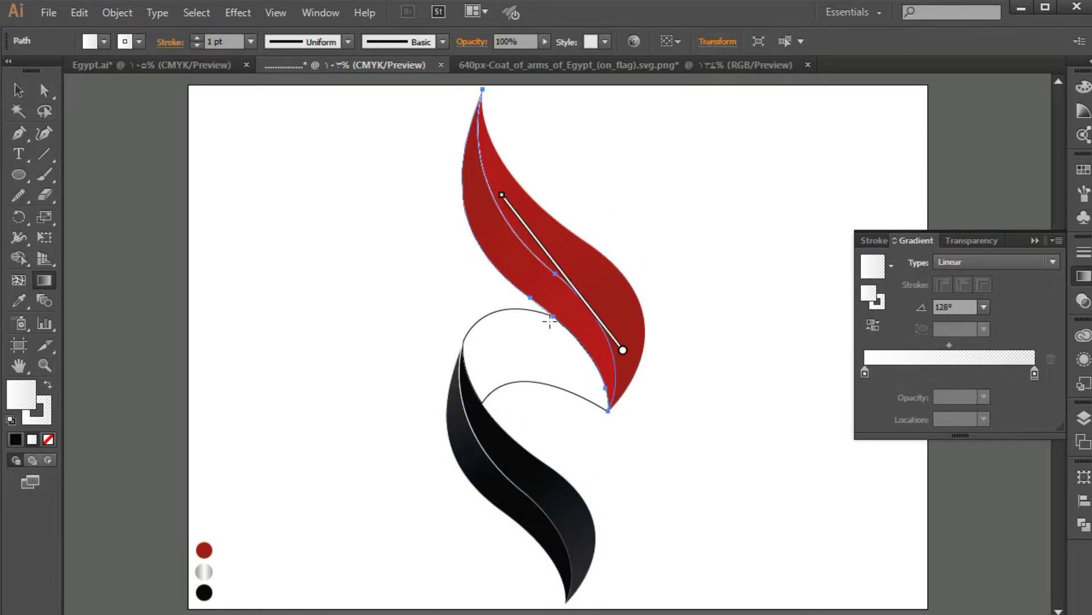
Try an opacity of 37% on both gradient copies of the upper leaf
key("v")
left_click(612, 310)
left_click(538, 291, "shift")
left_click_drag(519, 41, 463, 68)
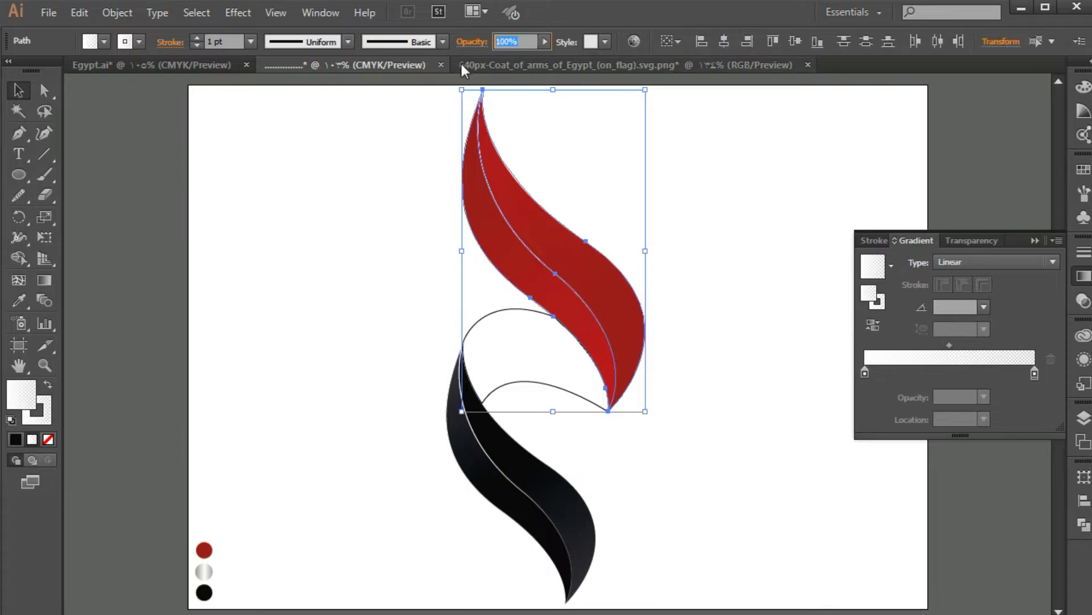
type("37")
key("Return")
left_click(687, 360)
left_click_drag(687, 360, 600, 296)
left_click(525, 512, "shift")
left_click(583, 497, "shift")
key("ctrl+z")
key("ctrl+z")
key("ctrl+z")
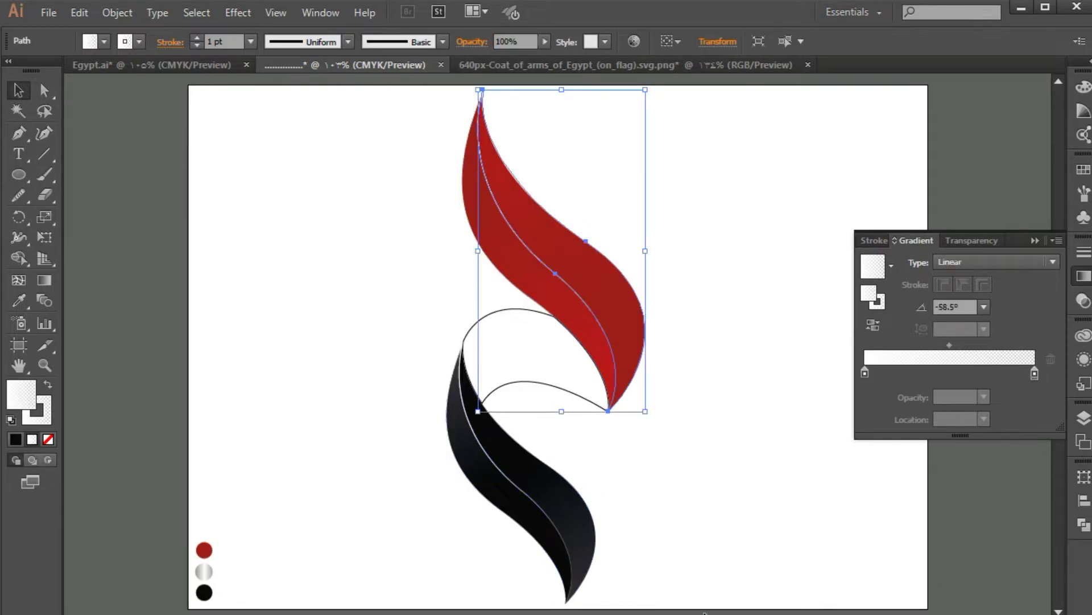
Set the stroke weight of all the red and black leaf shapes to 0.2 pt
left_click_drag(454, 203, 690, 206)
mouse_move(670, 513)
left_mouse_down()
mouse_move(380, 513)
mouse_move(450, 592)
left_mouse_up()
left_click(49, 416)
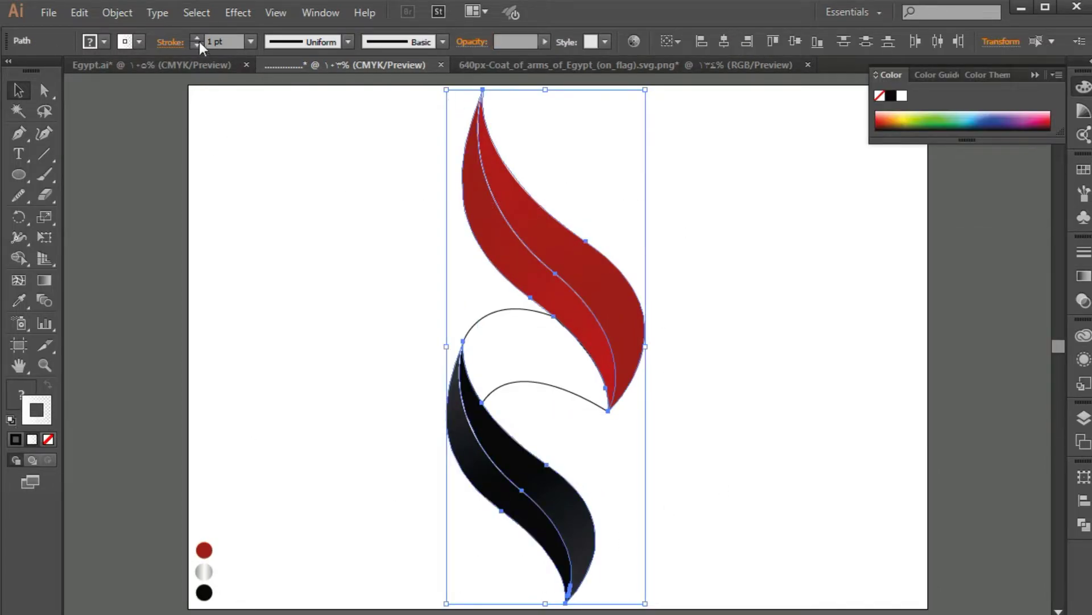
left_click(235, 39)
type("0.2")
key("Return")
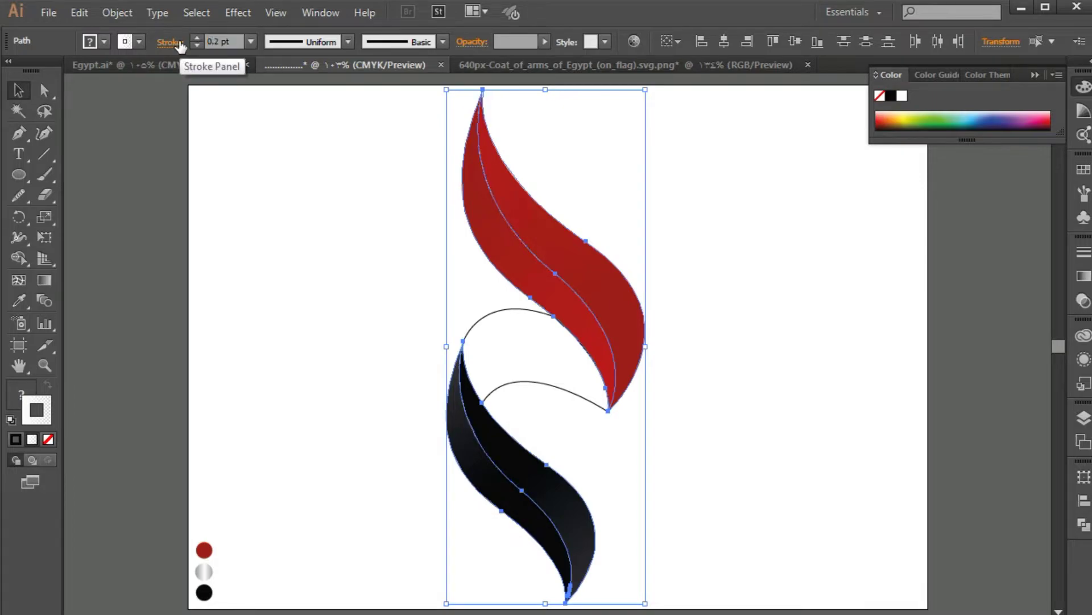
left_click(232, 400)
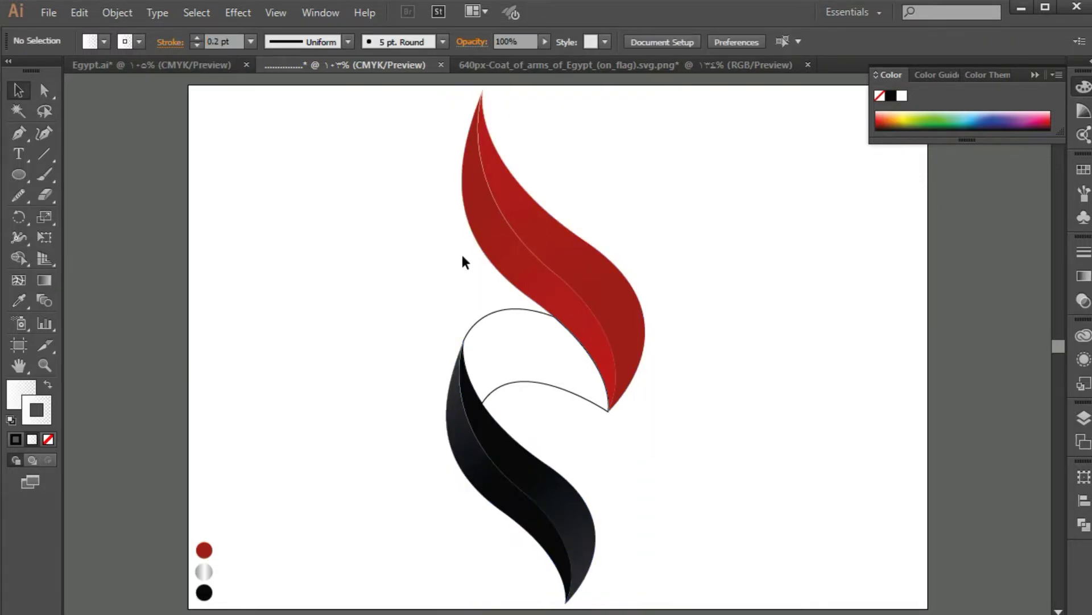
Increase the stroke weight of all the leaf shapes to 0.43 pt
left_click_drag(462, 254, 557, 256)
left_click_drag(663, 517, 526, 512)
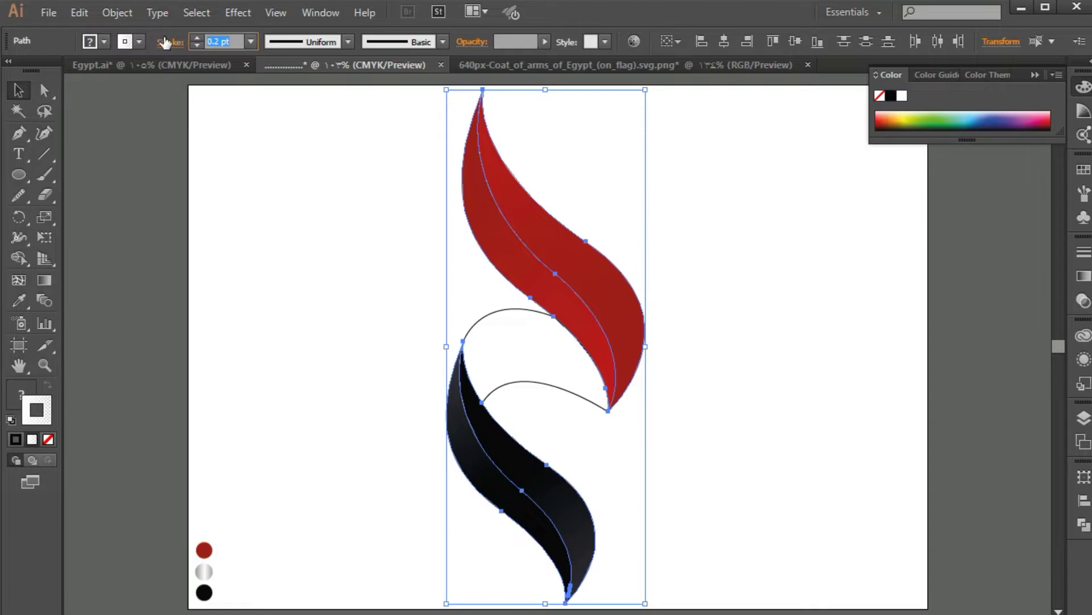
left_click(367, 274)
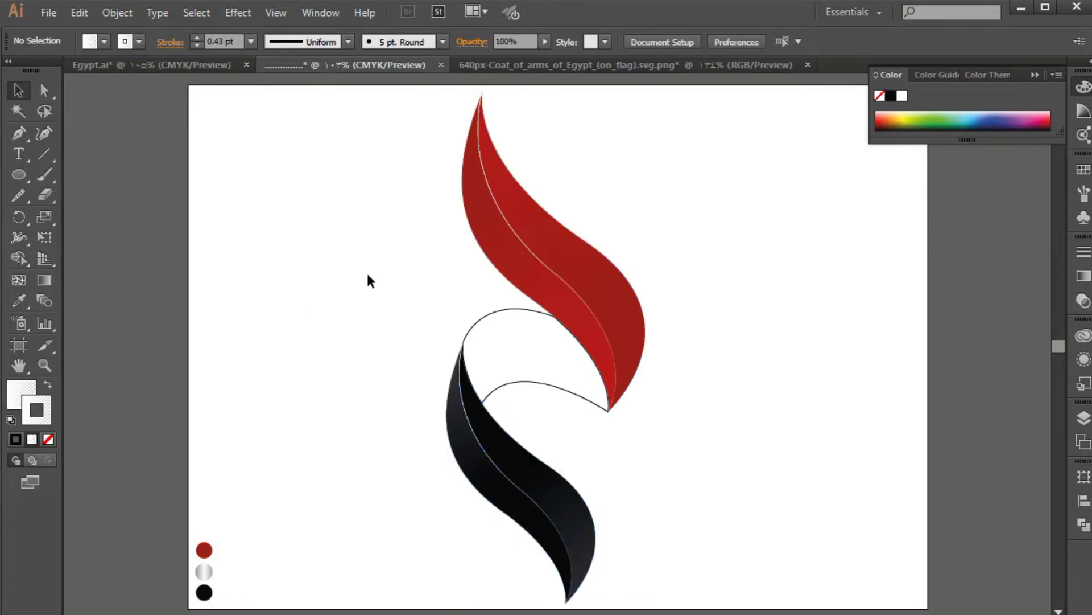
Set the stroke weight of both leaves' shapes to 0.3 pt
left_click_drag(607, 205, 504, 250)
left_click_drag(692, 539, 526, 515)
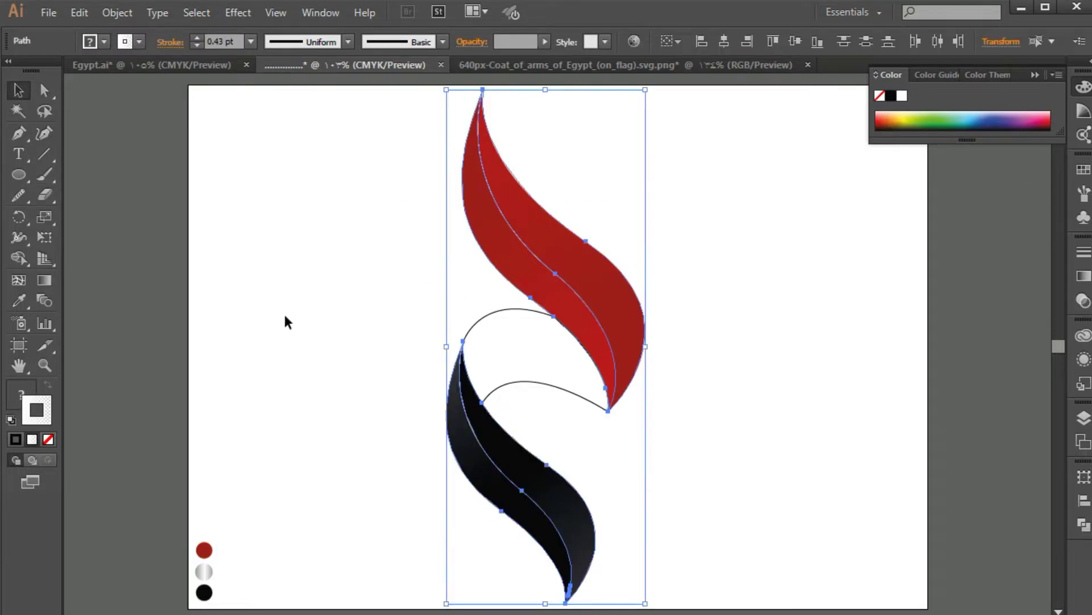
double_click(220, 42)
type("0.3")
key("Return")
left_click(405, 446)
Fill the connecting band with the silver gradient sampled from the colour reference circle
left_click_drag(514, 342, 515, 343)
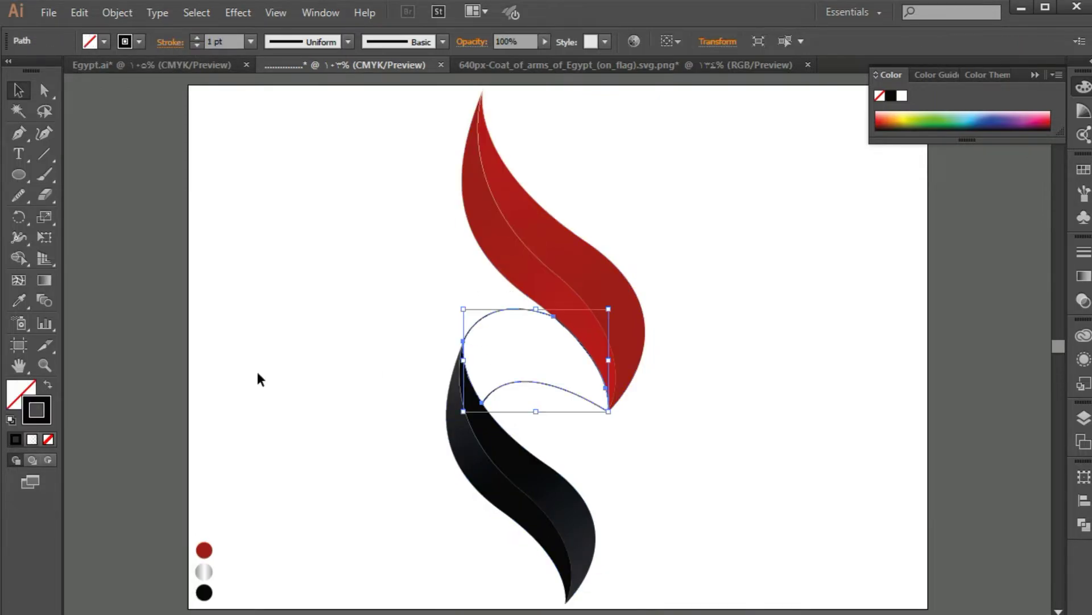
left_click(28, 305)
left_click(204, 571)
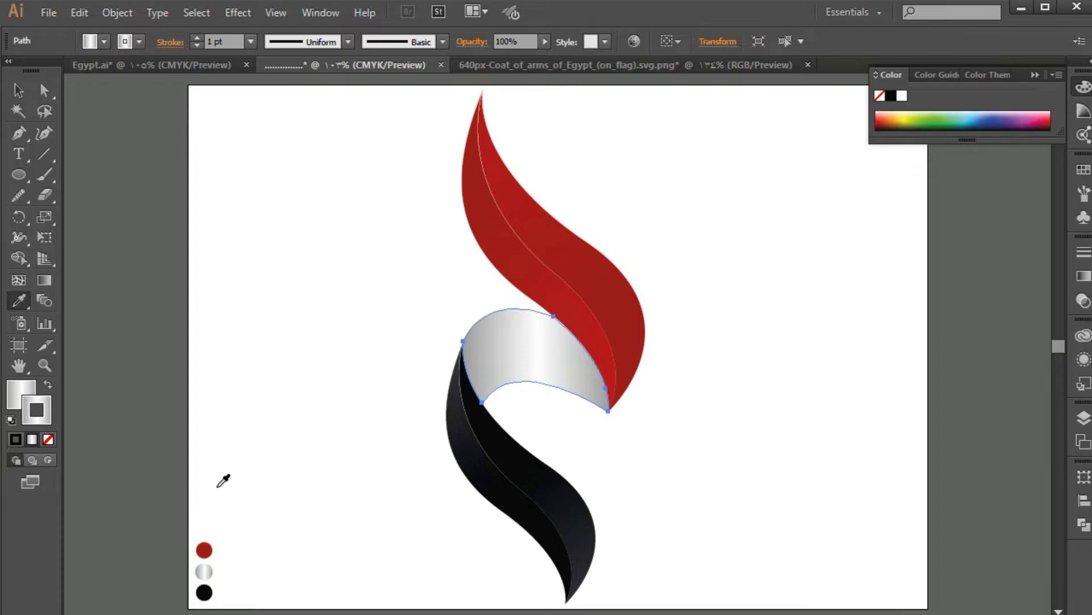
Stretch the silver gradient horizontally across the connecting band, extending it slightly beyond both ends
left_click(45, 281)
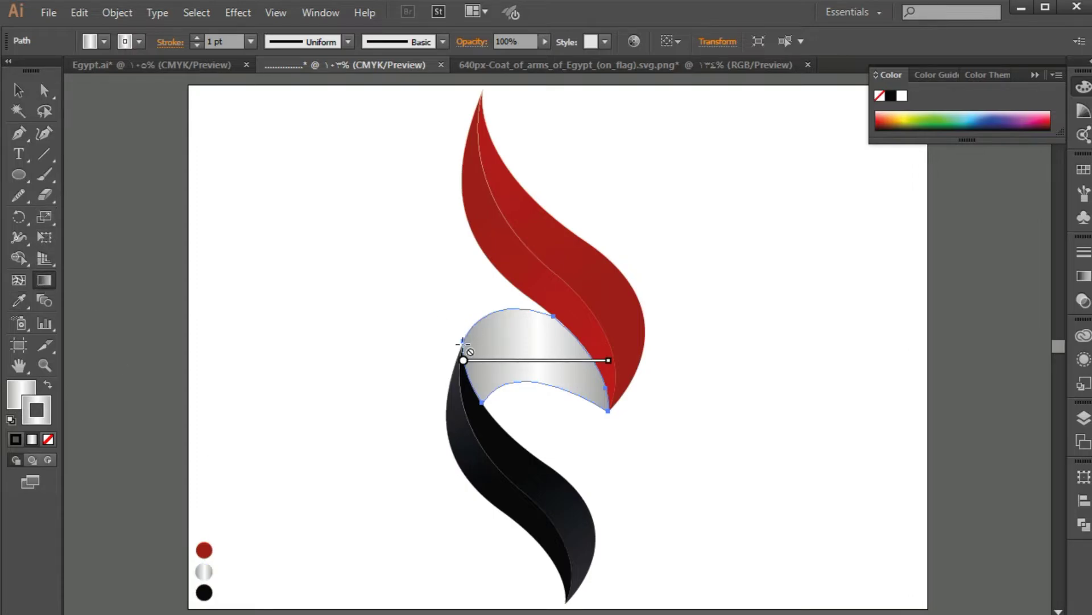
left_click(19, 91)
left_click(51, 279)
left_click_drag(451, 359, 639, 358)
left_click_drag(371, 355, 683, 364)
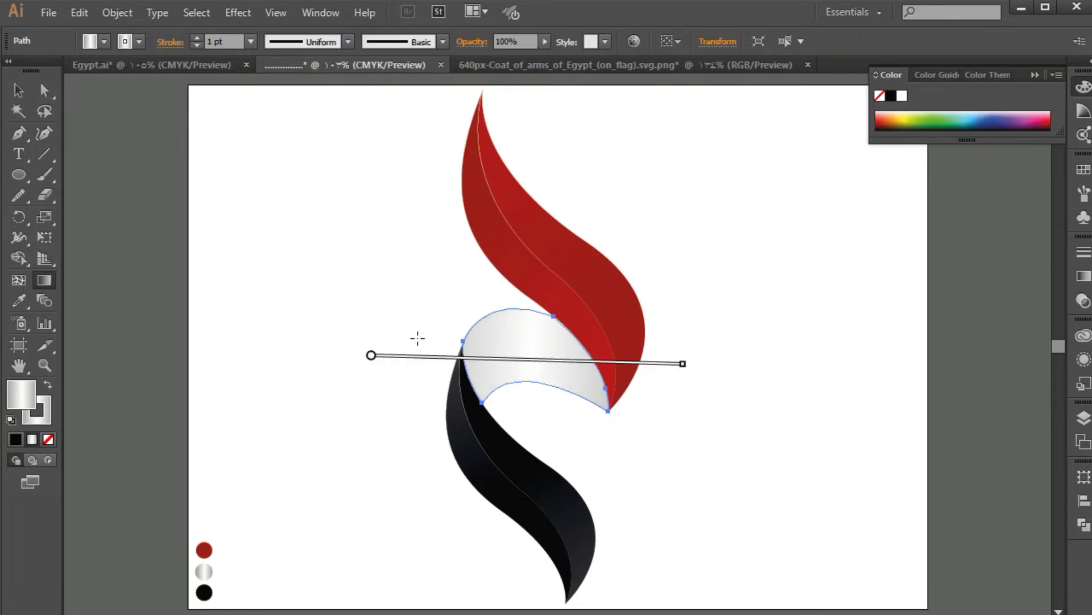
left_click_drag(411, 357, 654, 361)
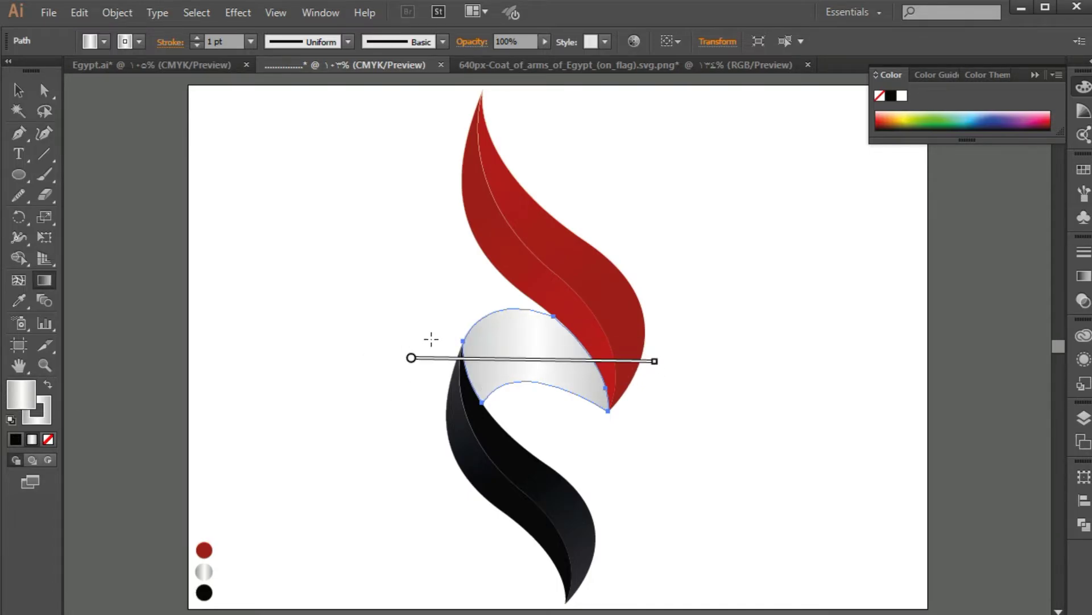
mouse_move(434, 360)
left_mouse_down()
mouse_move(632, 353)
mouse_move(626, 421)
left_mouse_up()
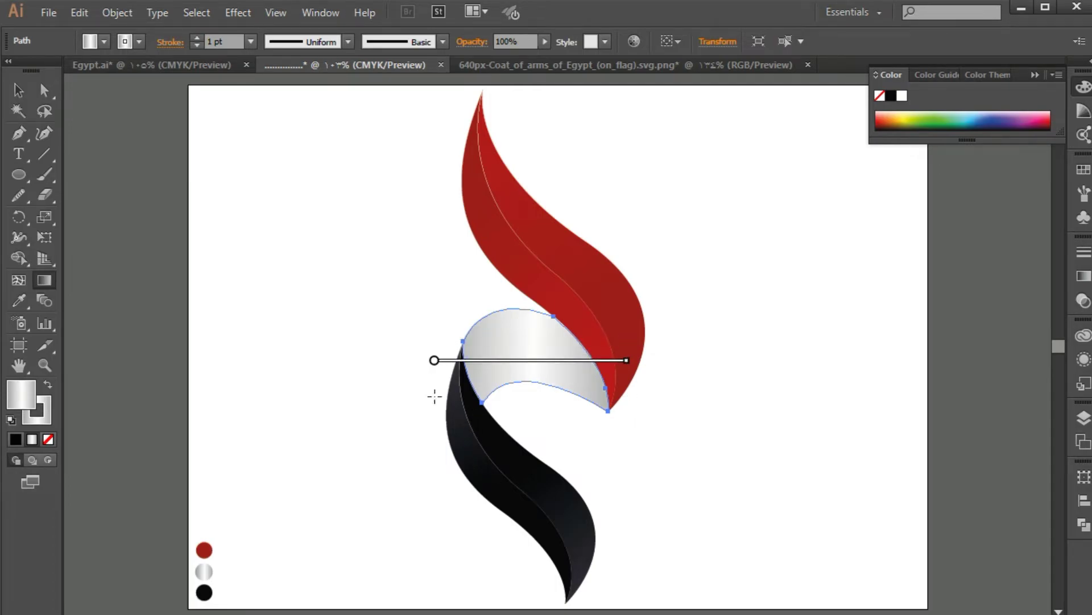
left_click(18, 90)
left_click(679, 455)
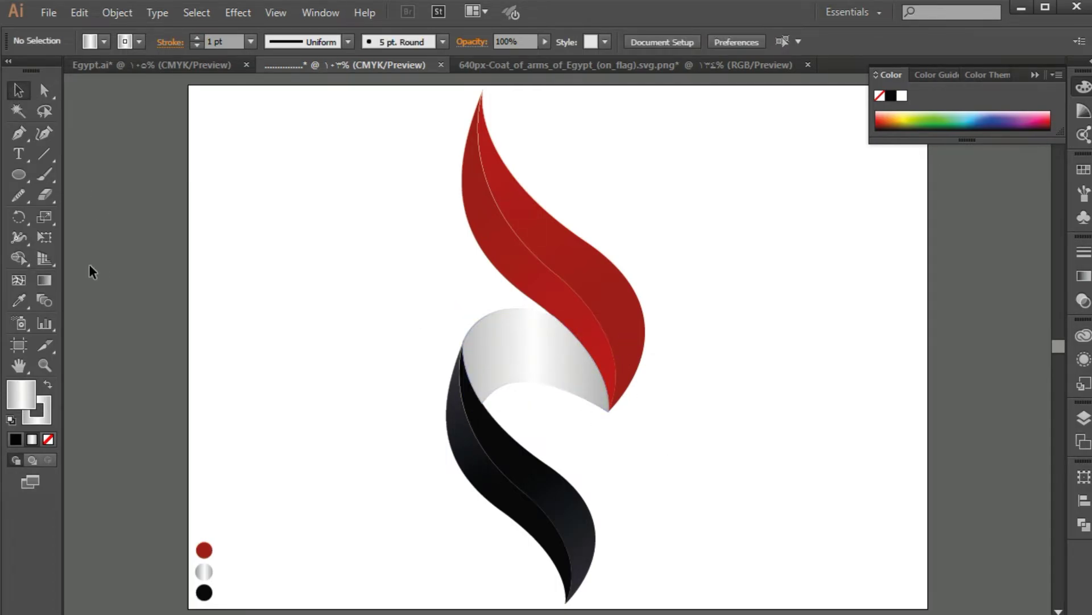
Shift the silver gradient horizontally on the connecting band so its highlight moves slightly to the left
left_click(528, 361)
left_click_drag(522, 362, 512, 359)
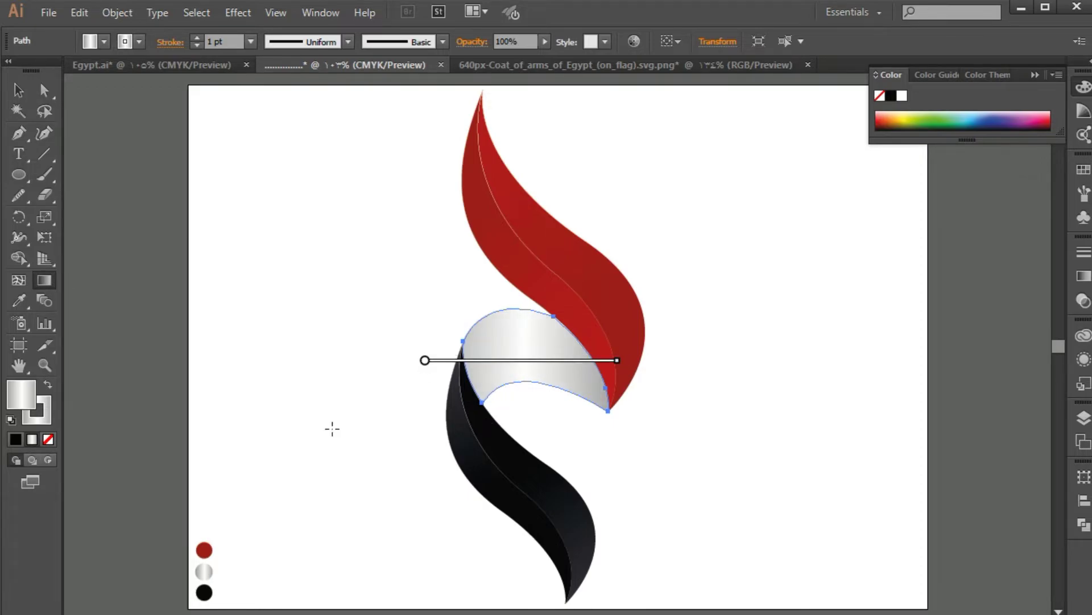
left_click(17, 90)
left_click(338, 318)
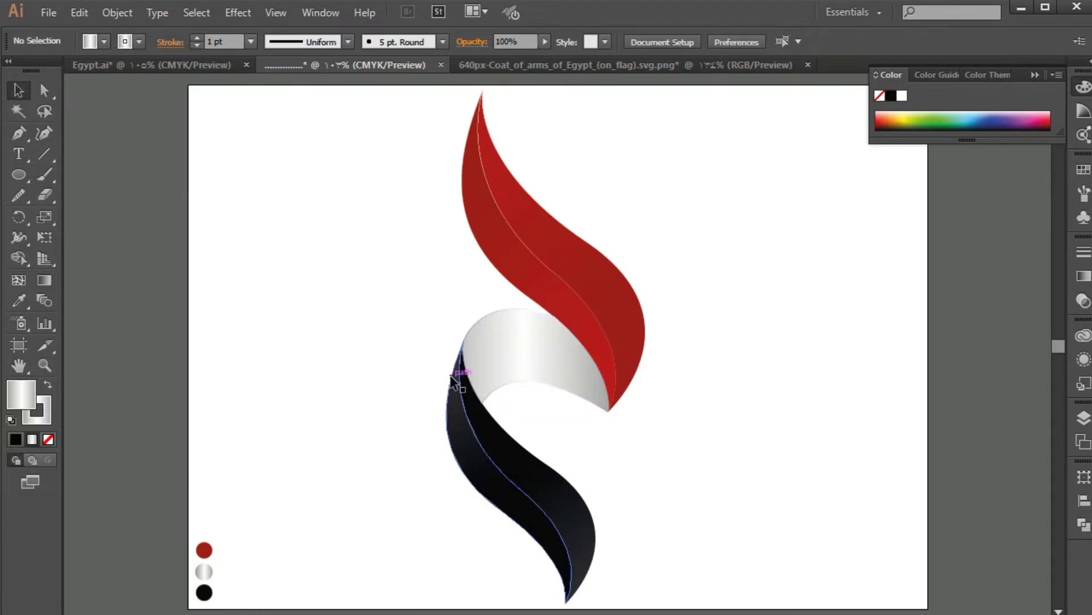
Remove the stroke from the silver connecting band
left_click(515, 374)
left_click(44, 421)
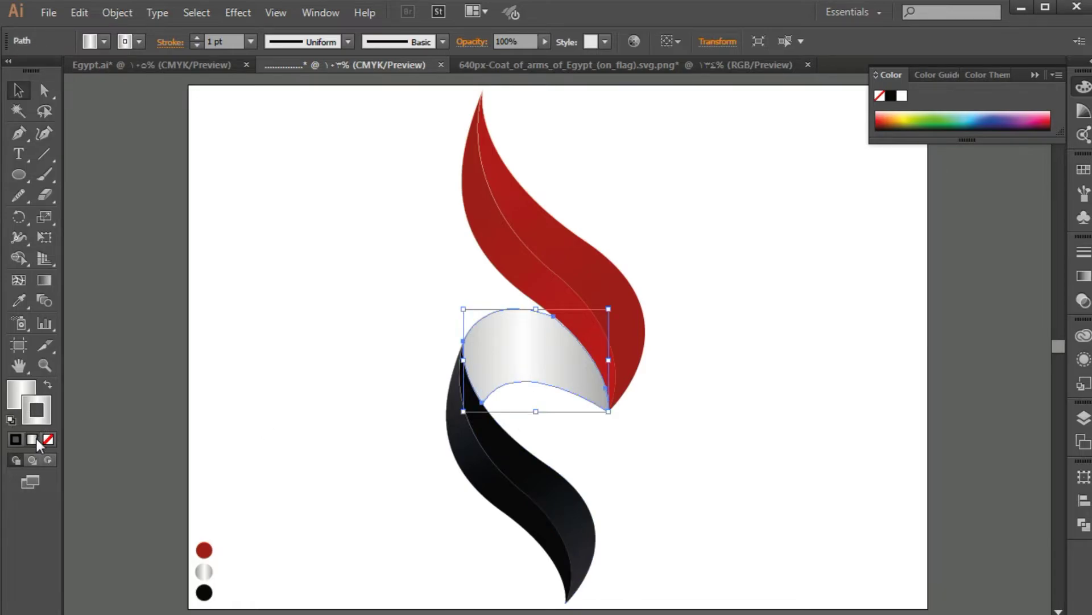
left_click_drag(229, 42, 187, 36)
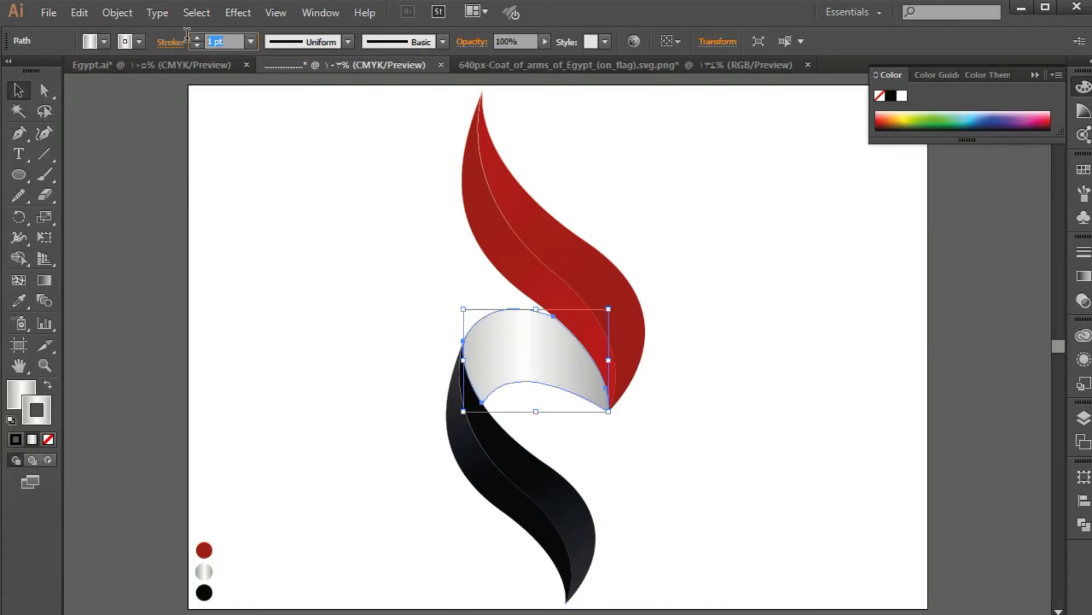
left_click(692, 426)
key("ctrl+z")
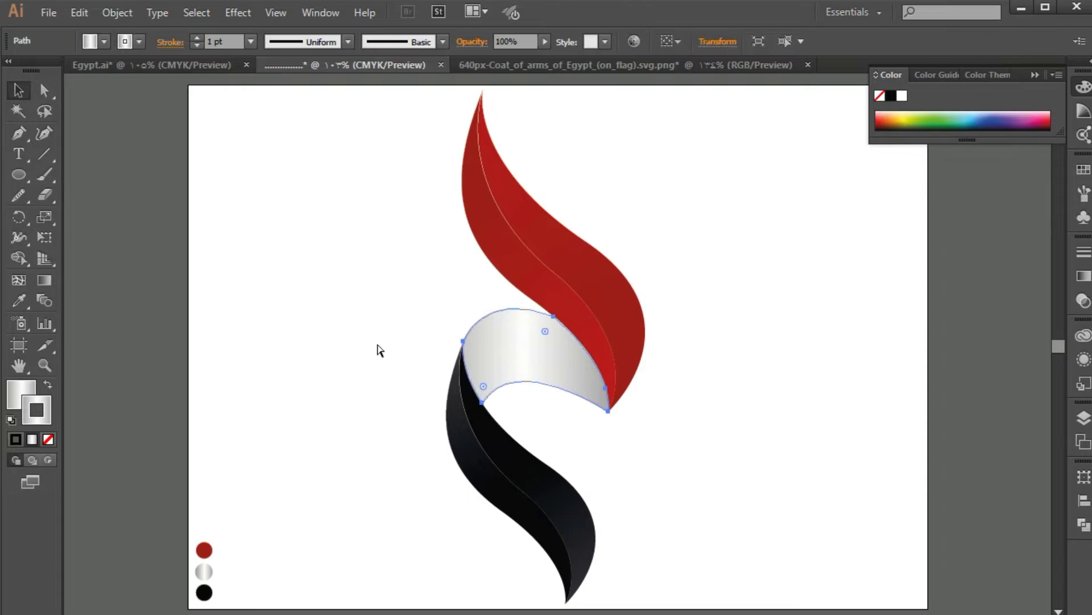
key("slash")
left_click(263, 364)
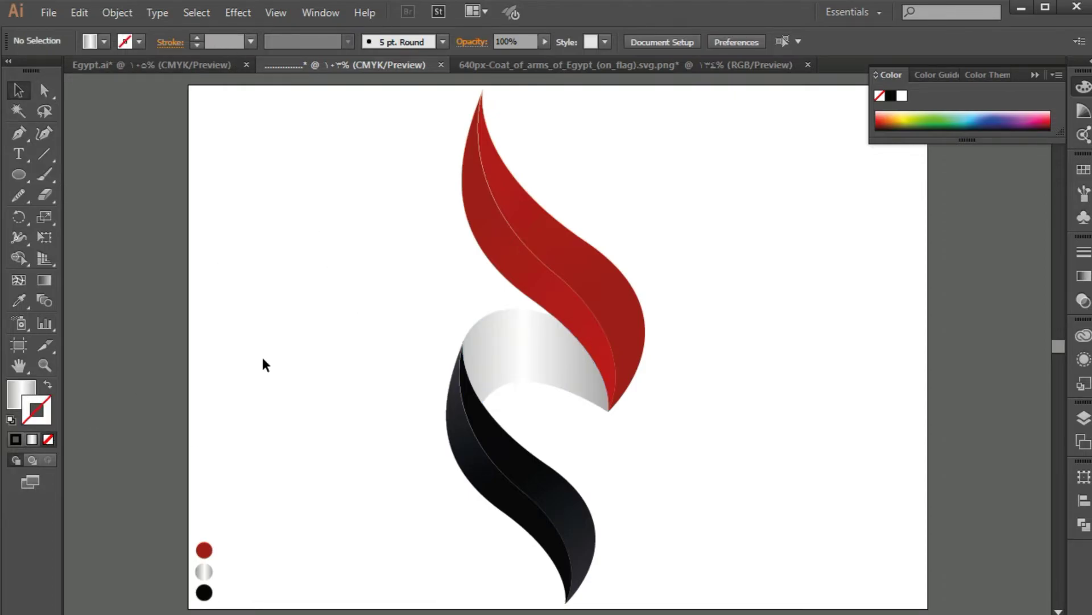
Bring the image from the 640px-Coat_of_arms_of_Egypt document into the logo document and scale it down over the silver band
left_click(460, 65)
left_click(501, 360)
left_click_drag(501, 359, 517, 333)
left_click_drag(624, 260, 525, 400)
left_click_drag(517, 470, 563, 371)
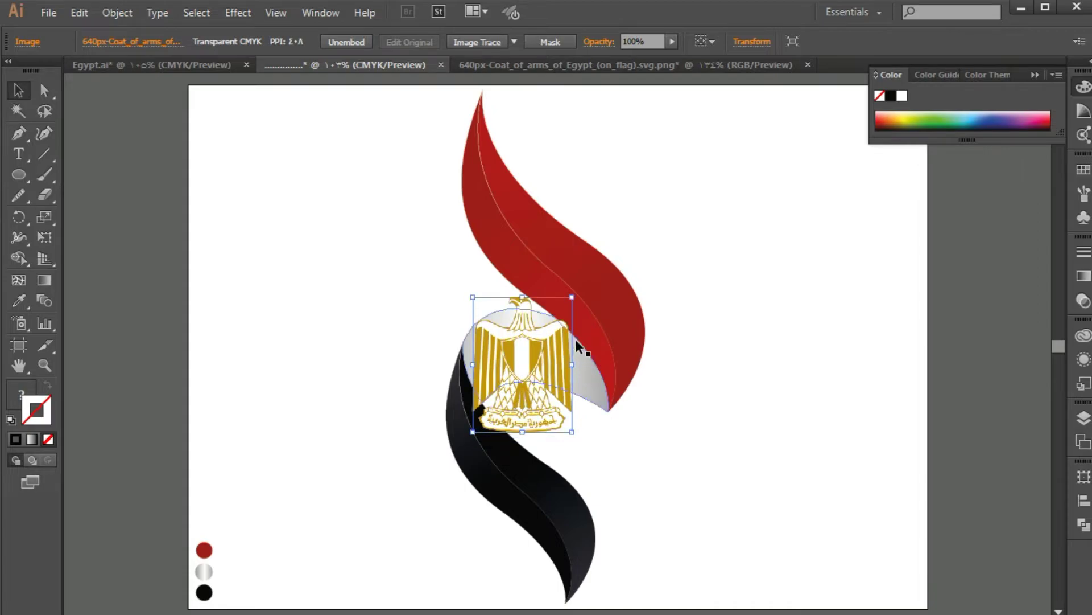
Shrink the coat of arms further and position it on the left part of the silver band
left_click_drag(572, 301, 571, 312)
mouse_move(547, 364)
left_mouse_down()
mouse_move(546, 350)
mouse_move(554, 360)
left_mouse_up()
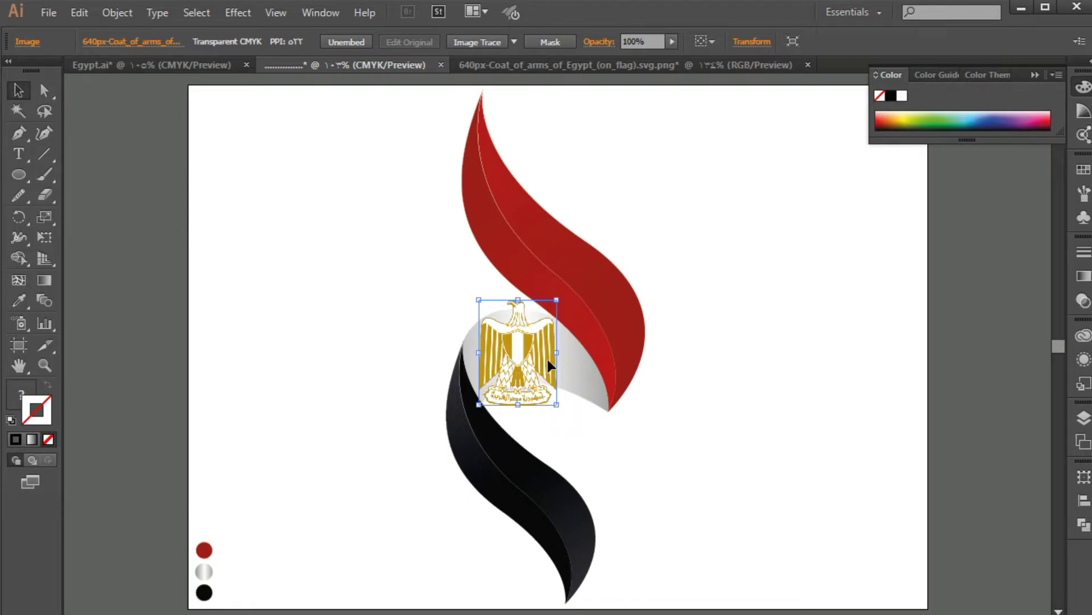
left_click(44, 365)
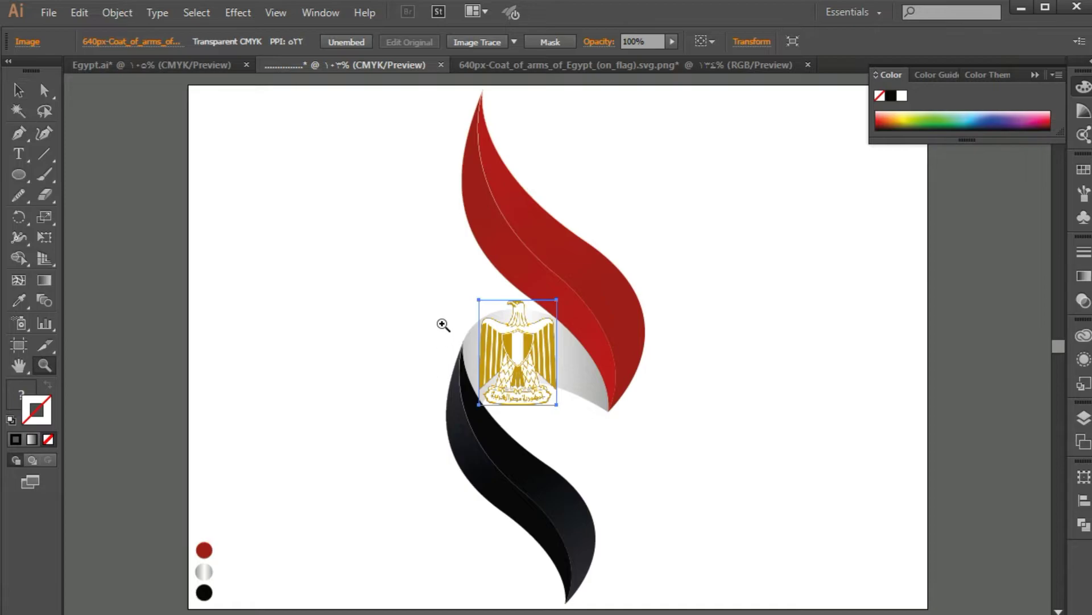
left_click_drag(437, 271, 599, 441)
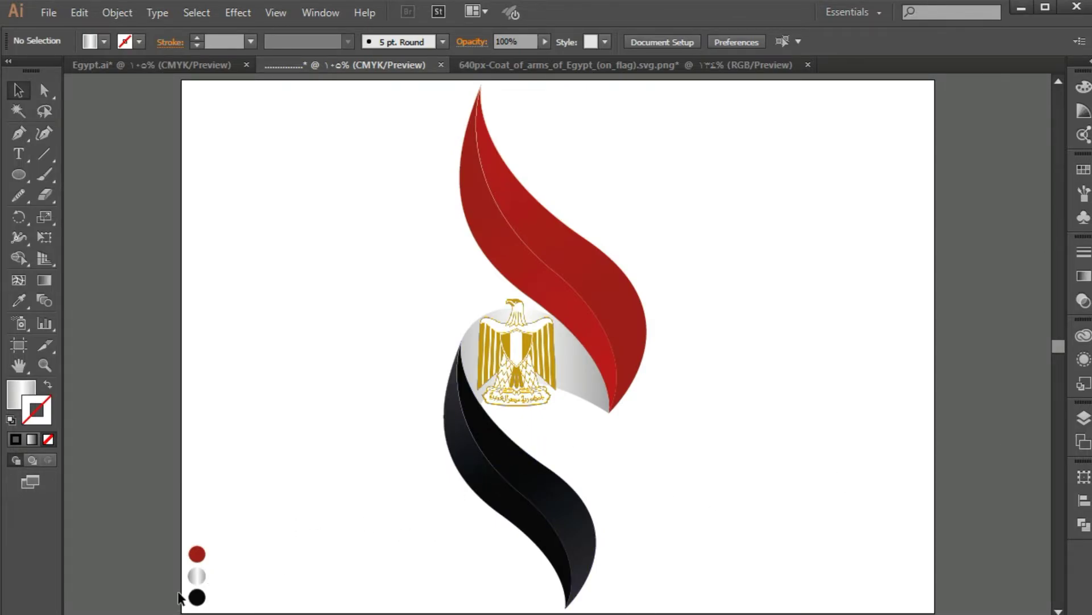
Group the leaves, band and coat of arms, scale the group to about 56 × 145 mm and move it higher on the artboard
left_click_drag(683, 185, 368, 559)
right_click(464, 438)
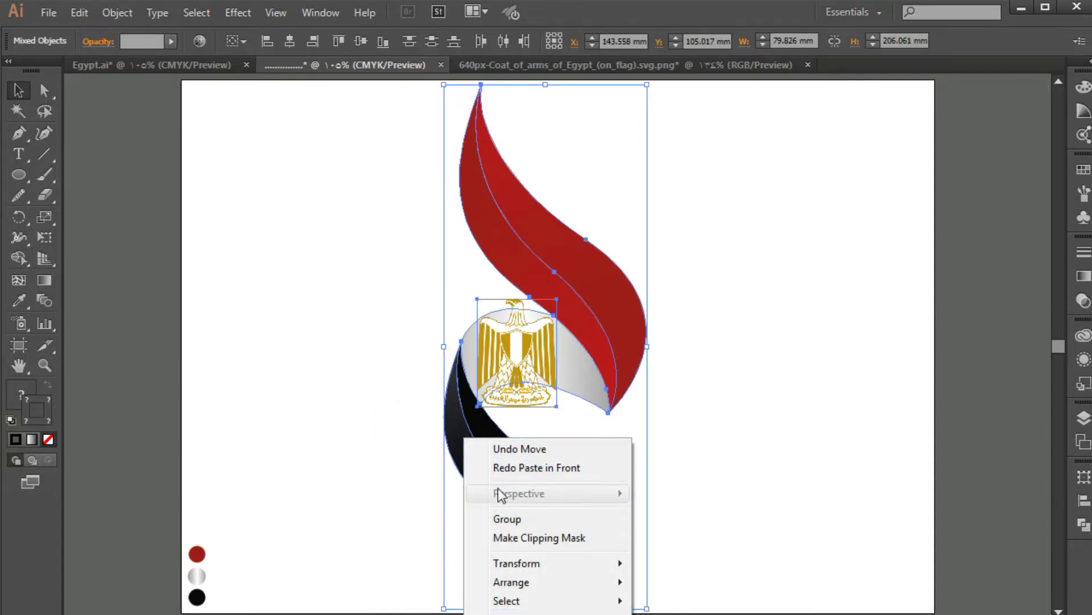
left_click(515, 519)
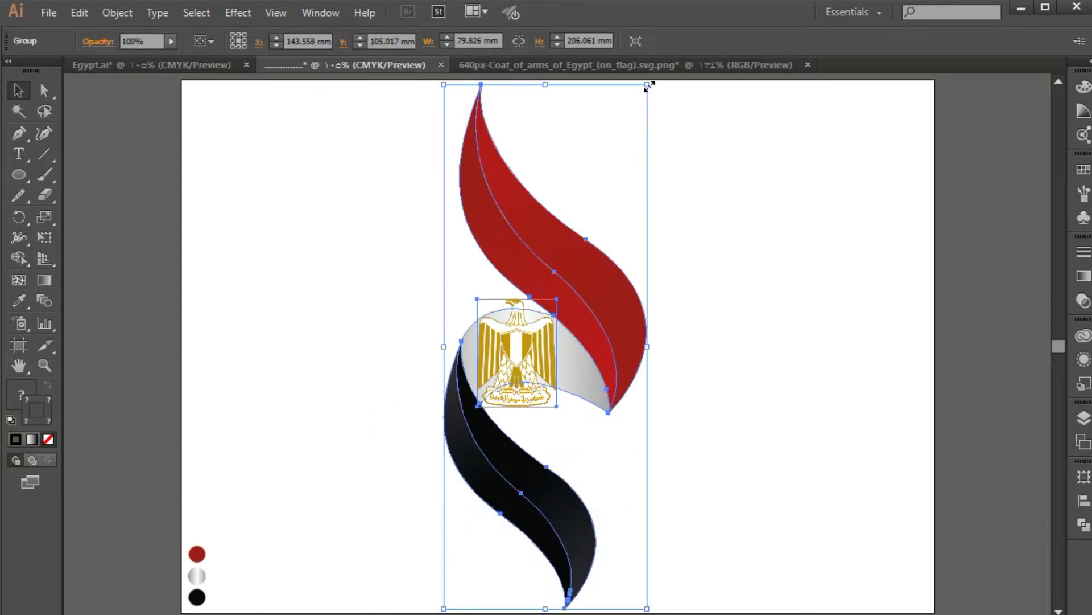
left_click_drag(649, 86, 617, 162)
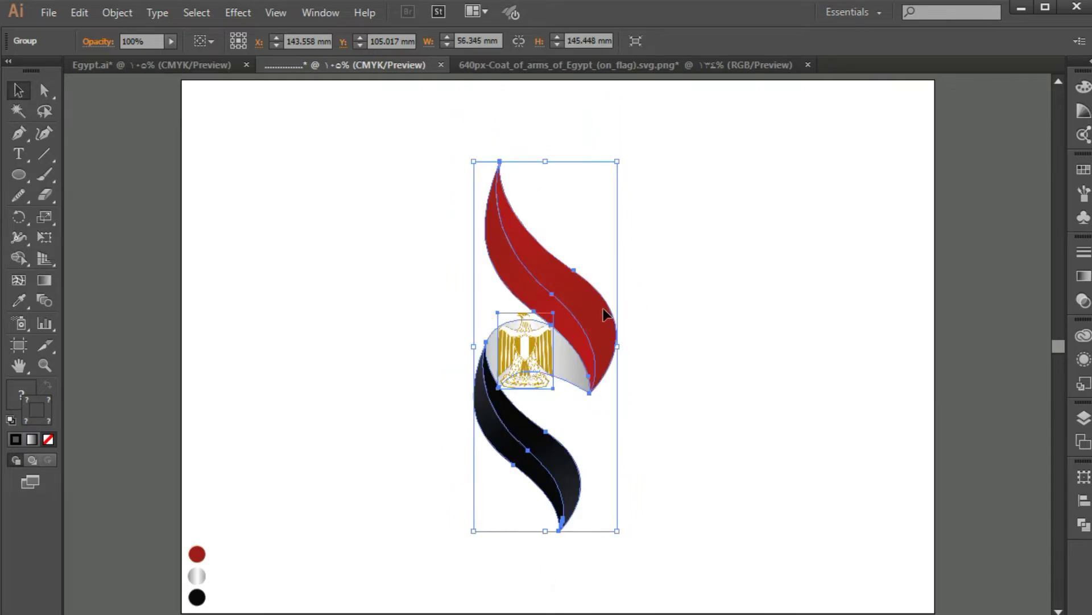
left_click_drag(603, 308, 598, 260)
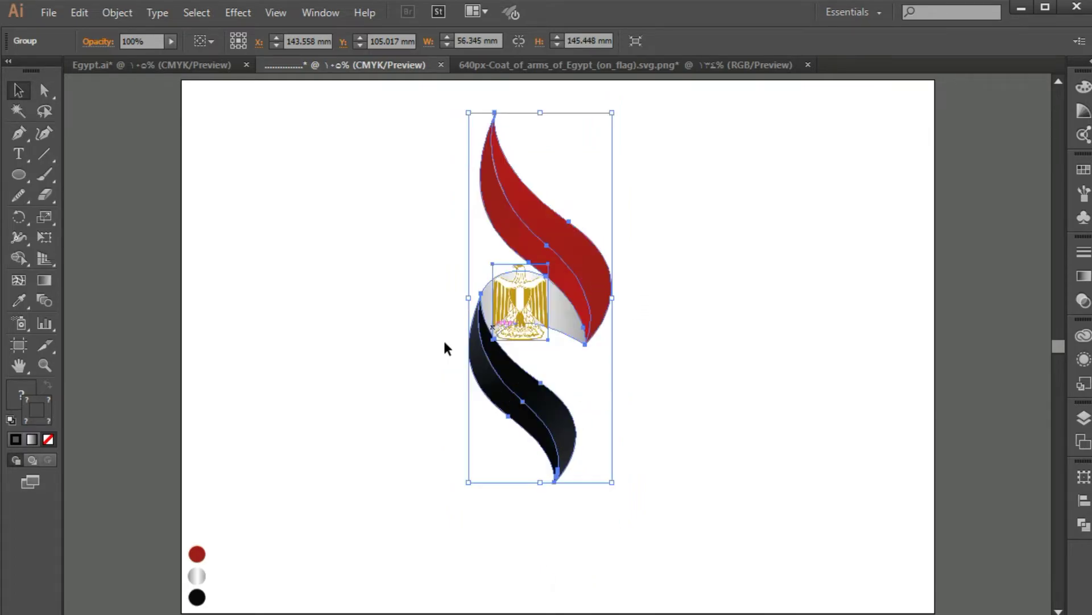
Draw a circle about 57 mm in diameter in the empty area to the left of the logo
key("ctrl+shift+a")
left_click(23, 169)
left_click_drag(251, 220, 396, 364)
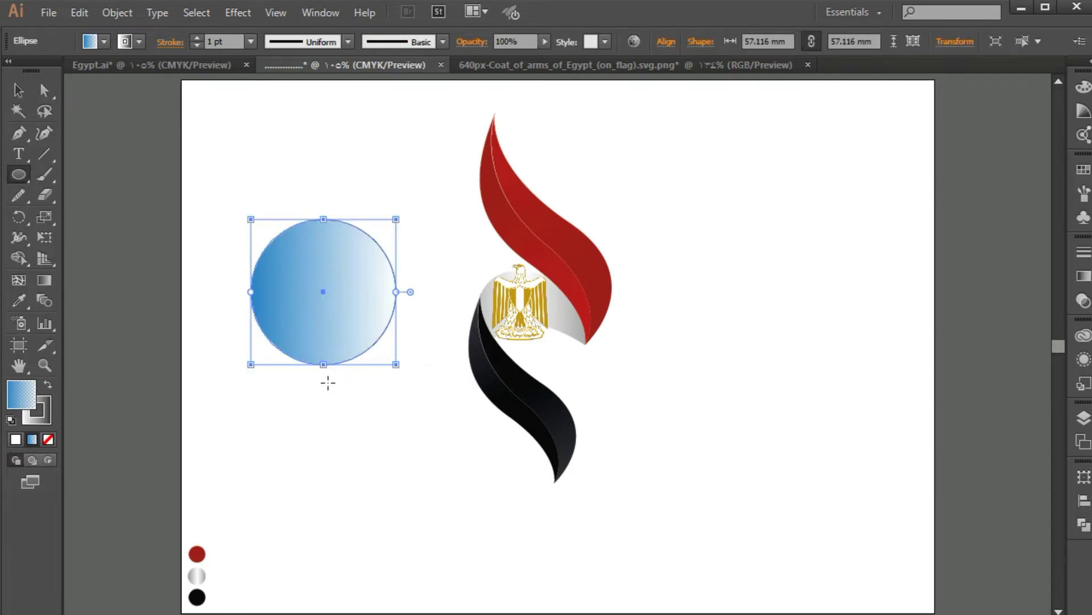
Fill the circle with a radial gradient running from grey at the centre to transparent white at the edge
left_click(1084, 276)
left_click(1033, 373)
double_click(1032, 374)
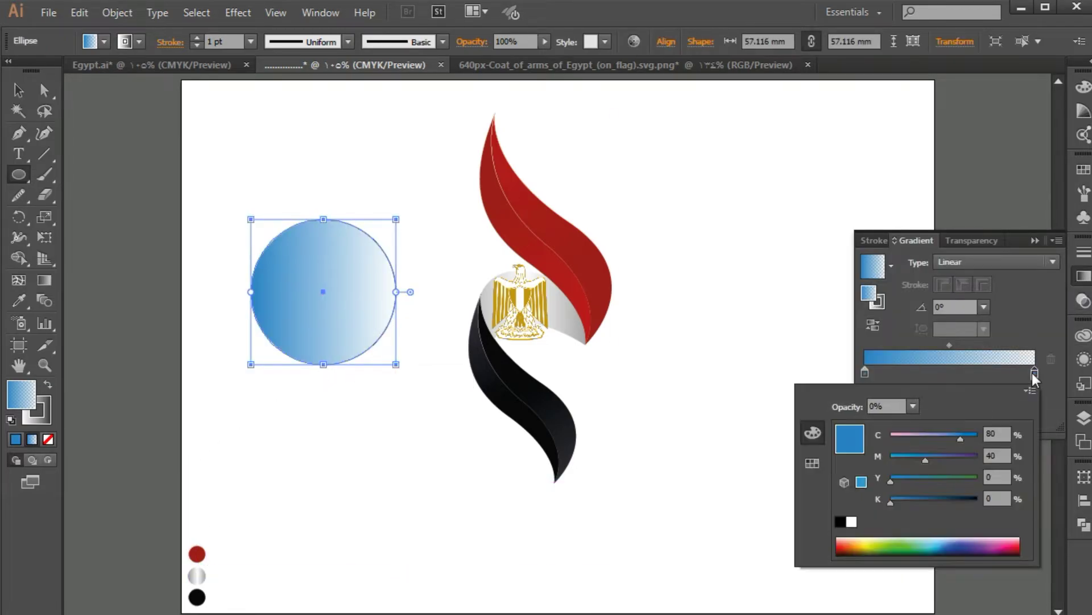
left_click(852, 522)
double_click(866, 373)
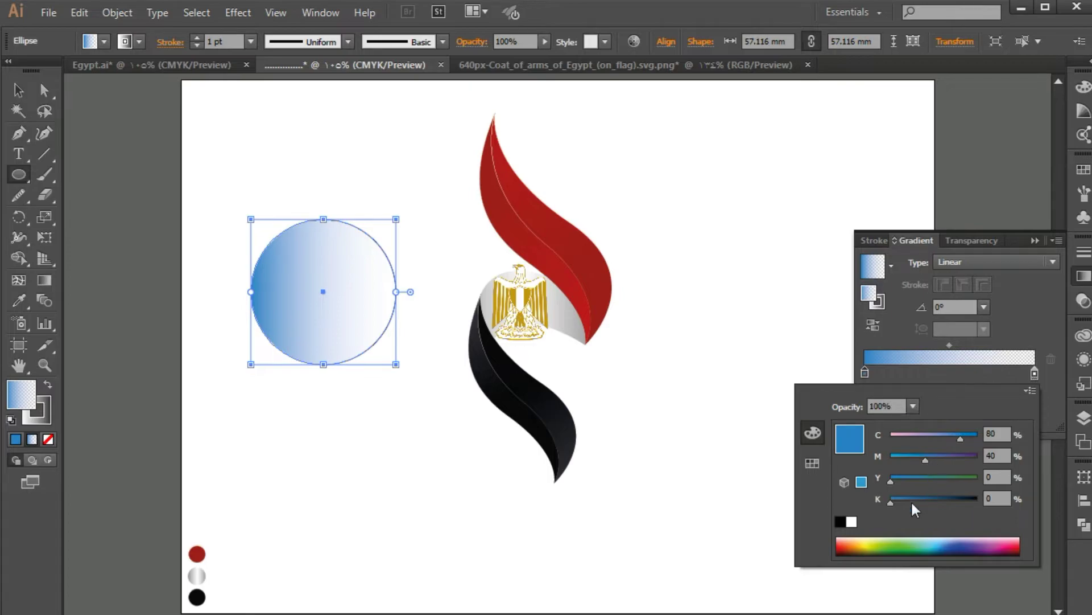
left_click(841, 522)
left_click_drag(977, 502, 940, 502)
left_click(969, 265)
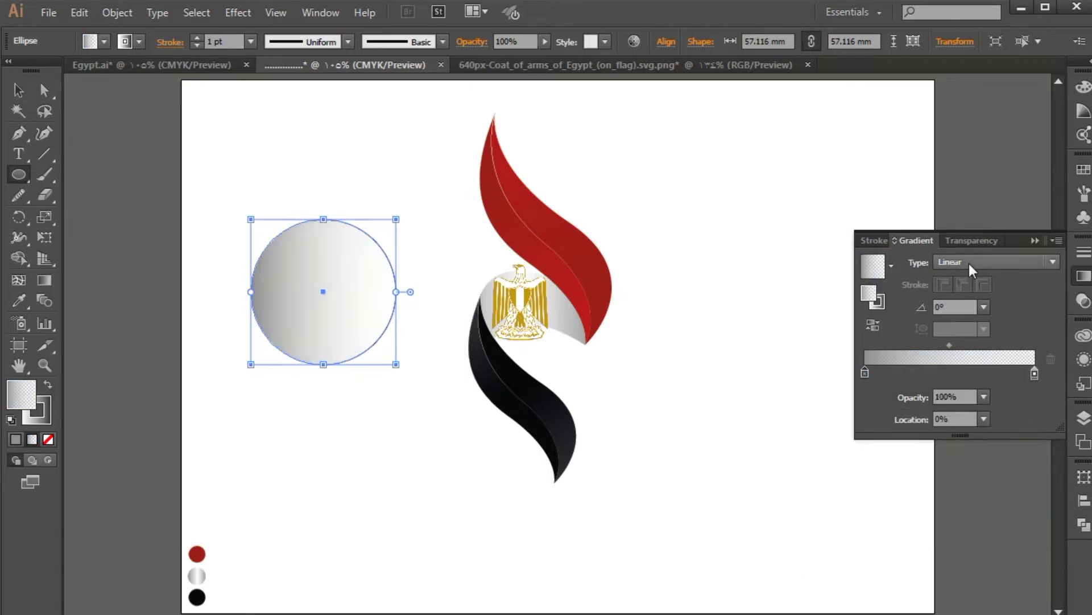
left_click(969, 298)
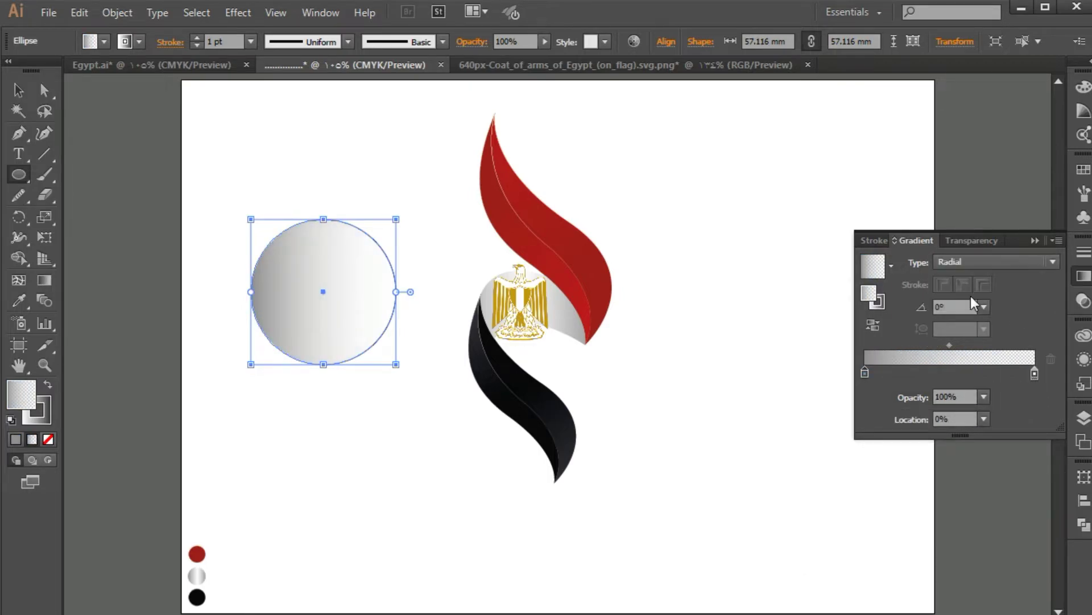
left_click(1035, 240)
Remove the circle's stroke and flatten it into a thin ellipse about 5.4 mm high
left_click(46, 418)
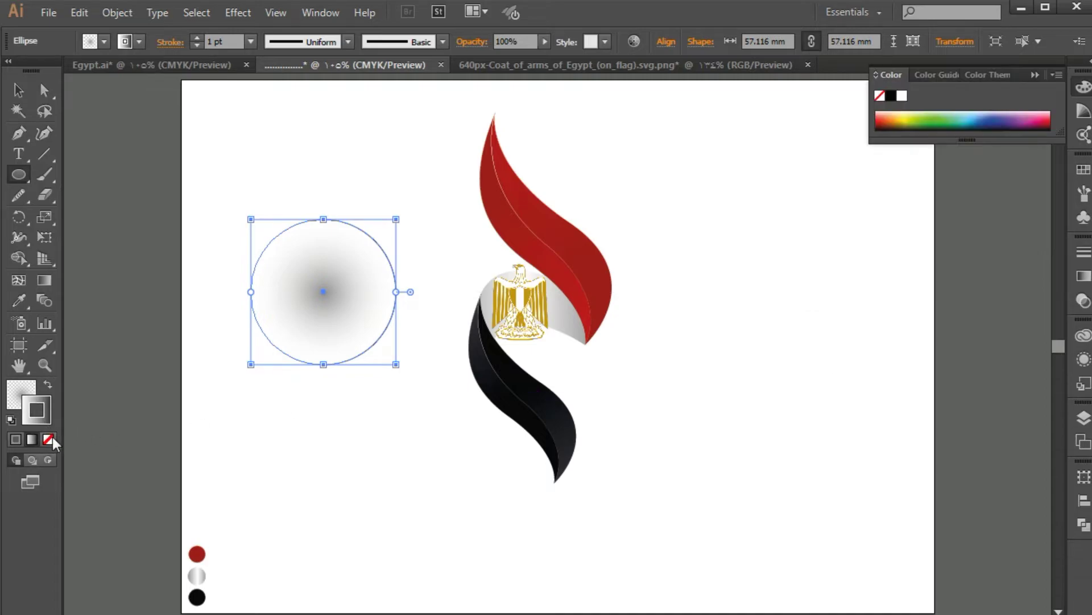
left_click(48, 439)
left_click(19, 90)
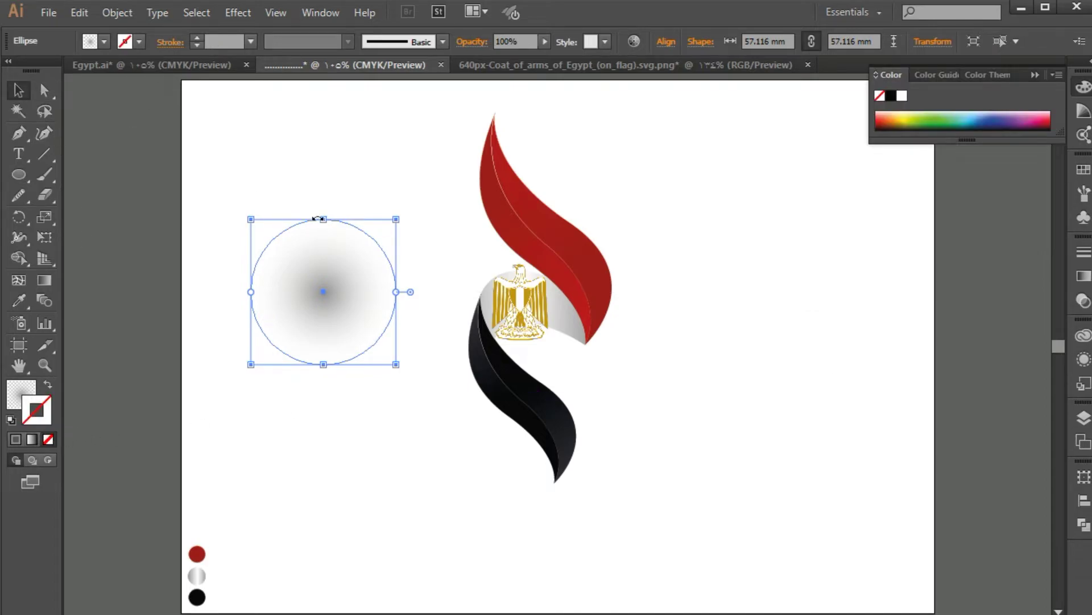
left_click_drag(323, 219, 325, 352)
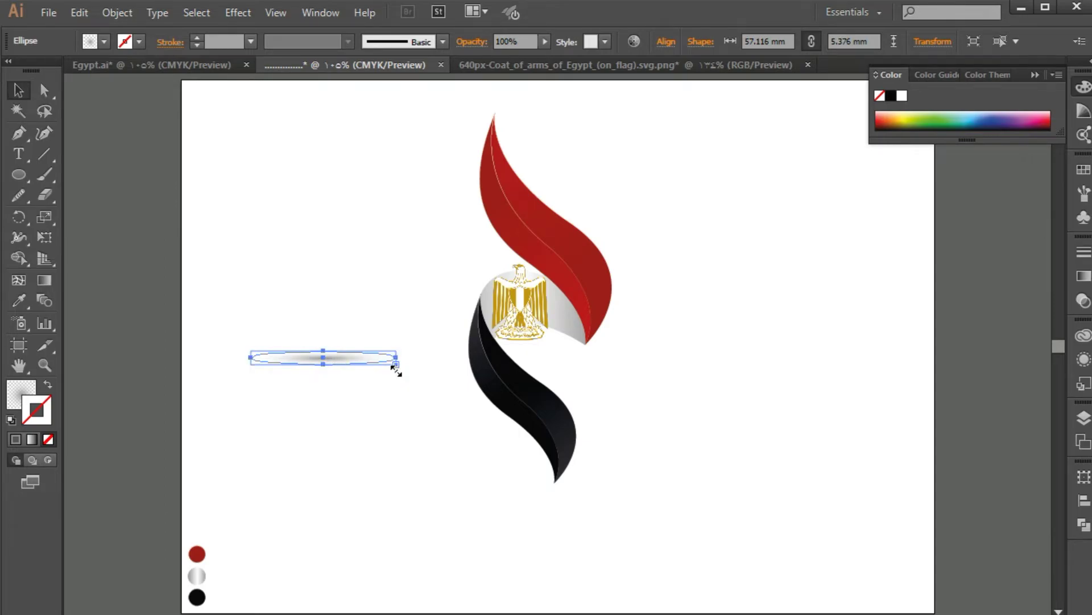
Widen the ellipse to about 117 mm and place it beneath the black leaf's tip as a shadow
left_click_drag(395, 365, 547, 379)
left_click_drag(399, 379, 590, 499)
left_click(591, 510)
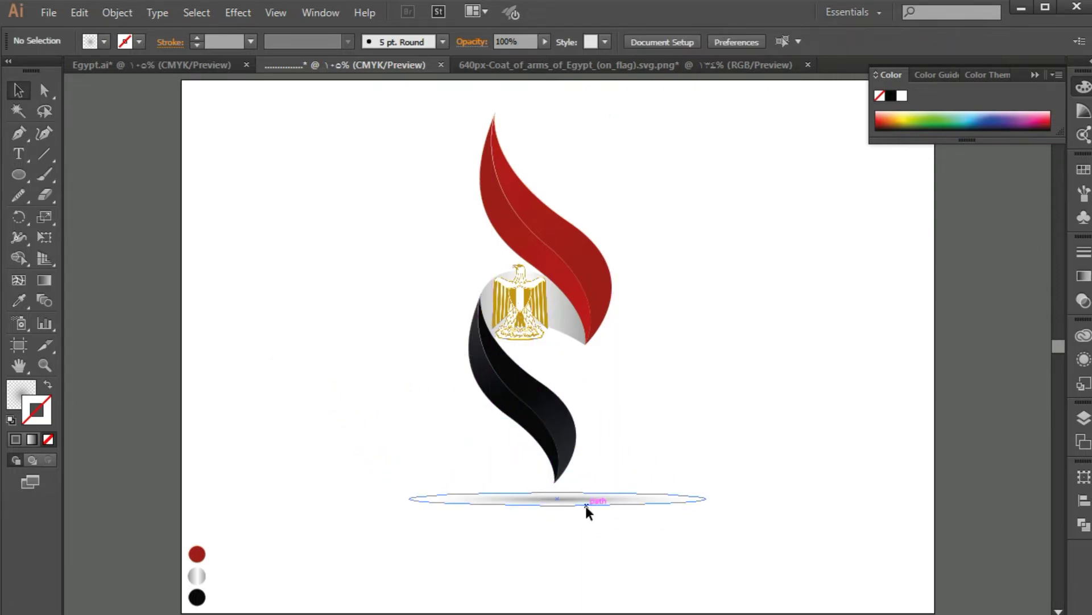
Nudge the shadow ellipse up and slightly left under the leaf tip, and increase its height to about 6.9 mm
left_click(586, 505)
key("Up")
key("Up")
key("Up")
key("Up")
key("Up")
key("Up")
key("Up")
key("Up")
key("Up")
key("Left")
key("Left")
key("Left")
left_click(599, 541)
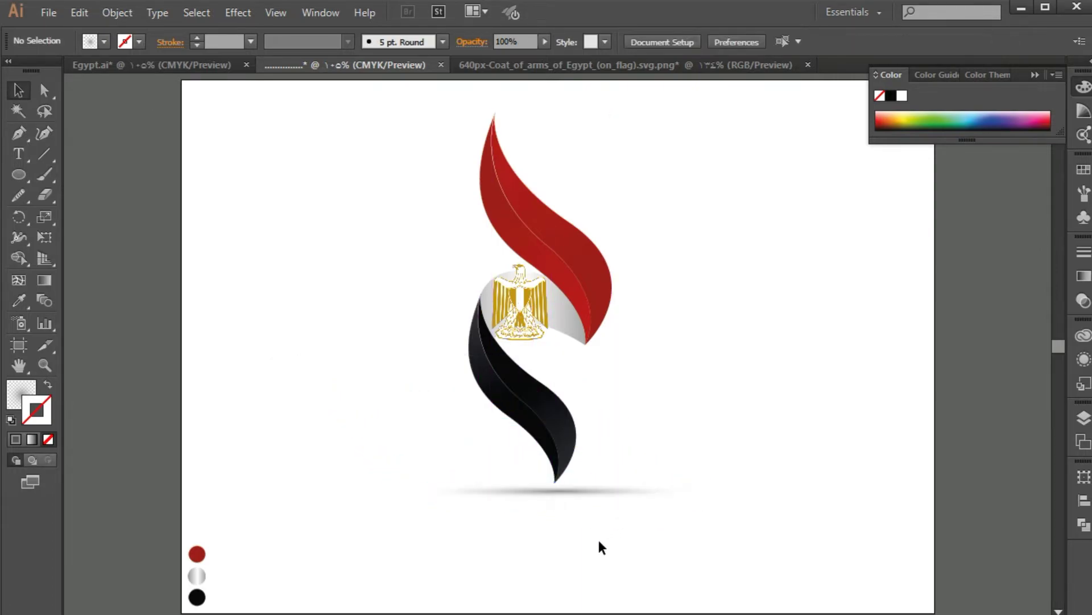
left_click(586, 499)
left_click_drag(553, 496, 552, 502)
left_click(564, 510)
Apply a Gaussian Blur with a radius of 6.9 pixels to the shadow ellipse
left_click(576, 500)
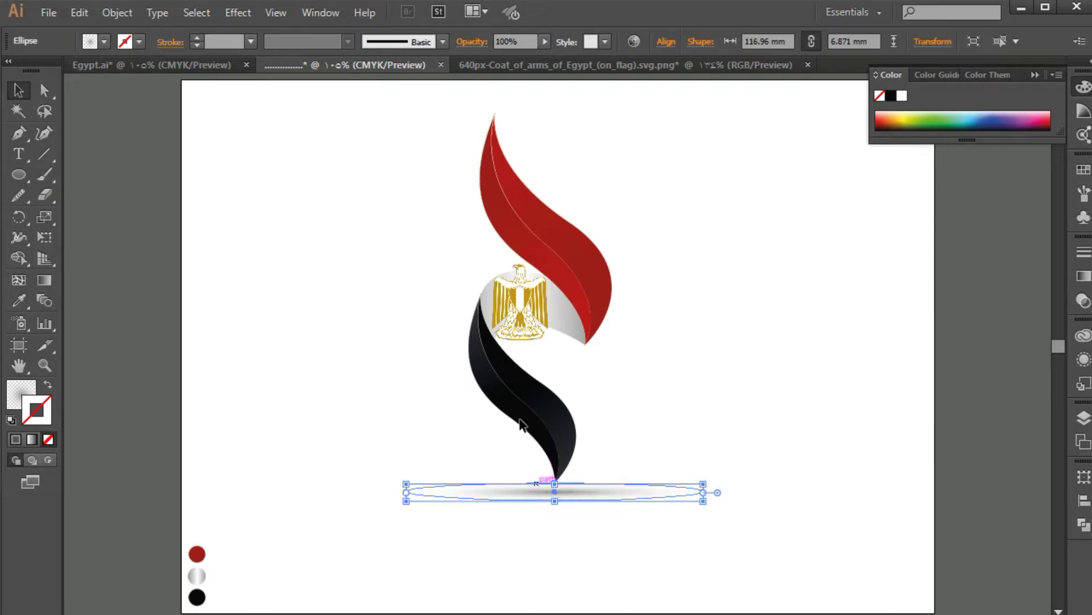
left_click(237, 12)
mouse_move(405, 306)
left_click(458, 301)
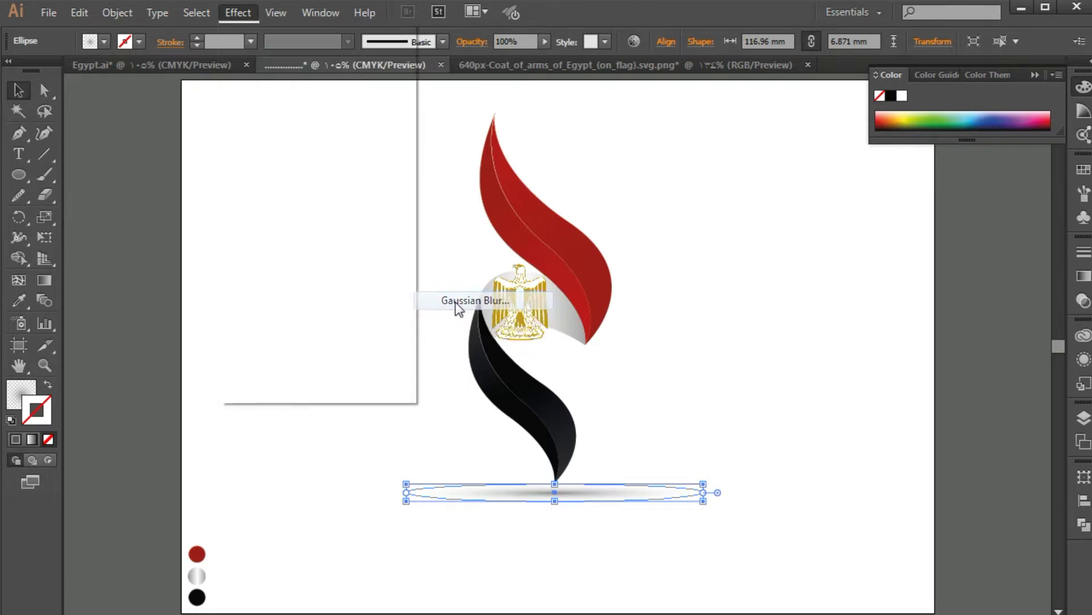
left_click(472, 344)
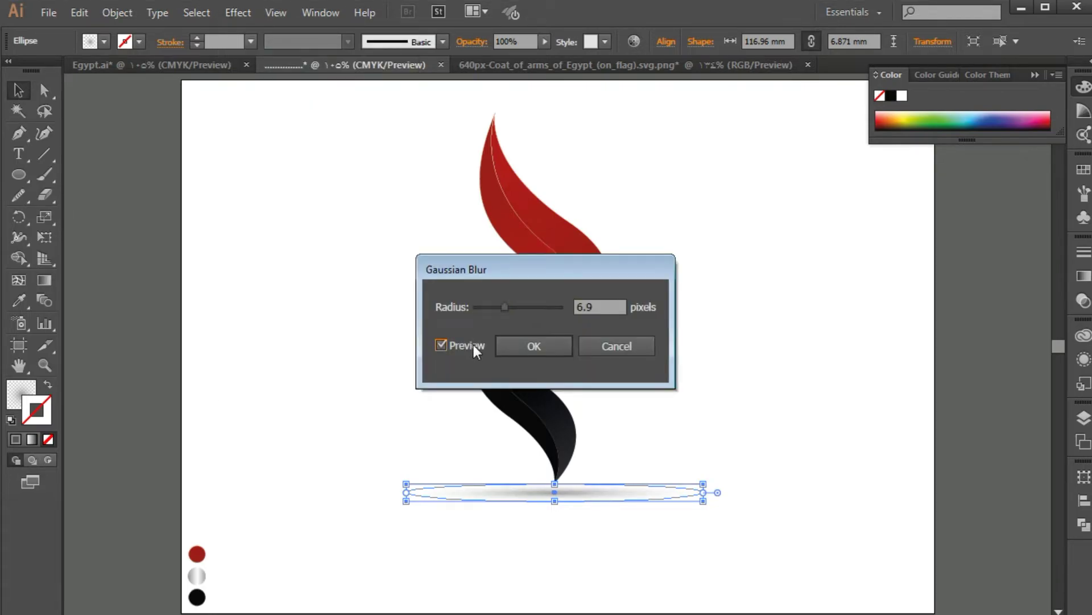
left_click(563, 345)
left_click(632, 532)
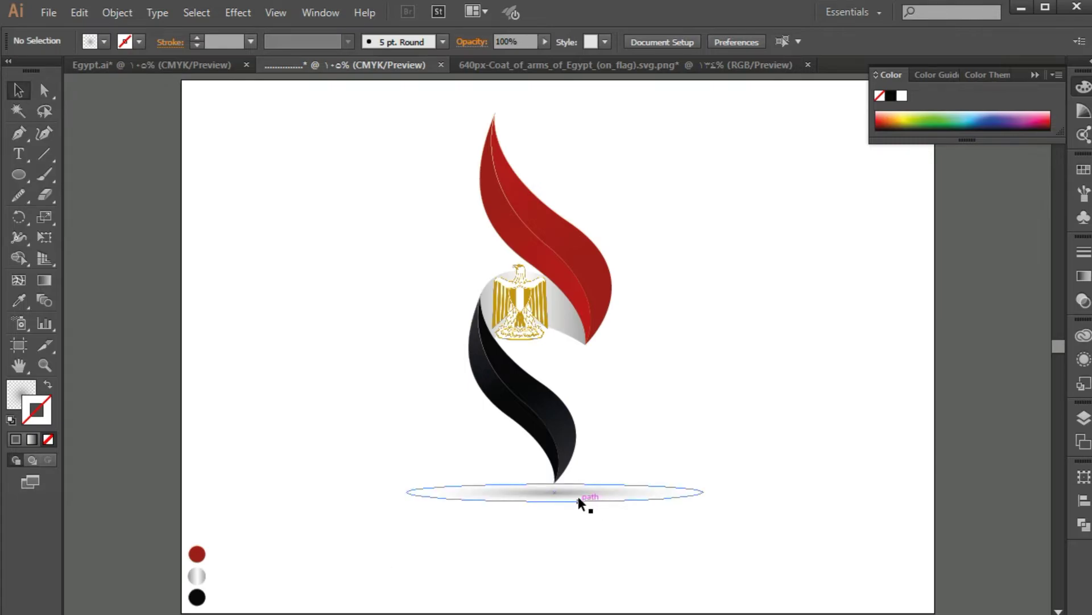
Move the shadow ellipse slightly left and stretch its right end to make it about 127 mm wide
left_click_drag(579, 499, 559, 499)
left_click(609, 549)
left_click(621, 501)
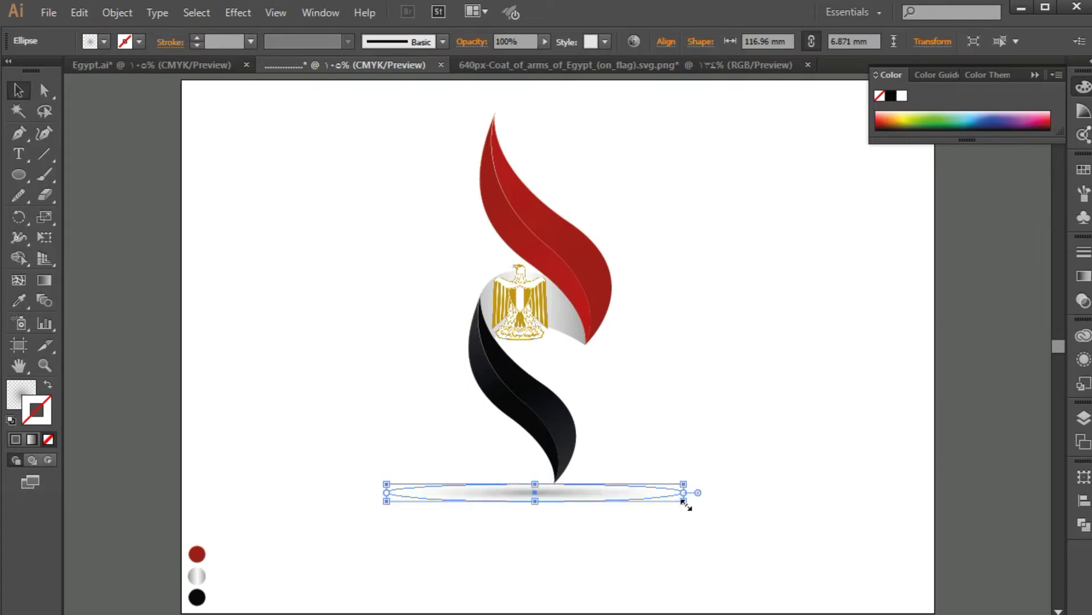
left_click_drag(685, 493, 712, 495)
left_click(681, 545)
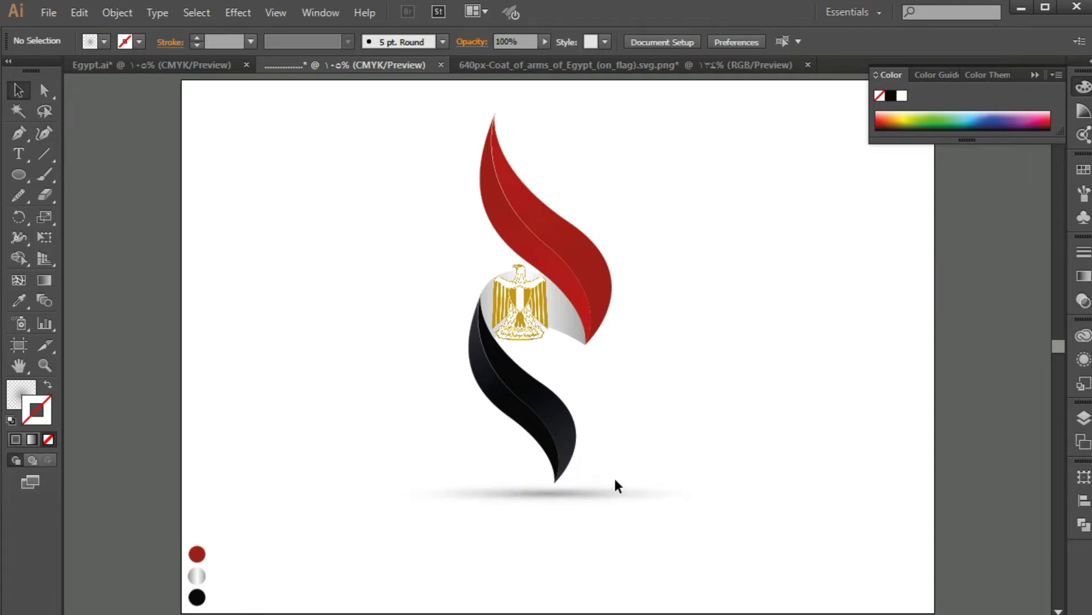
Delete the three colour reference circles from the lower-left corner of the artboard
left_click(588, 494)
left_click(390, 538)
left_click_drag(263, 512, 174, 614)
key("Delete")
Move the logo and its shadow down about 8 mm and enlarge both until the logo is about 63 × 162 mm
left_click_drag(666, 207, 442, 571)
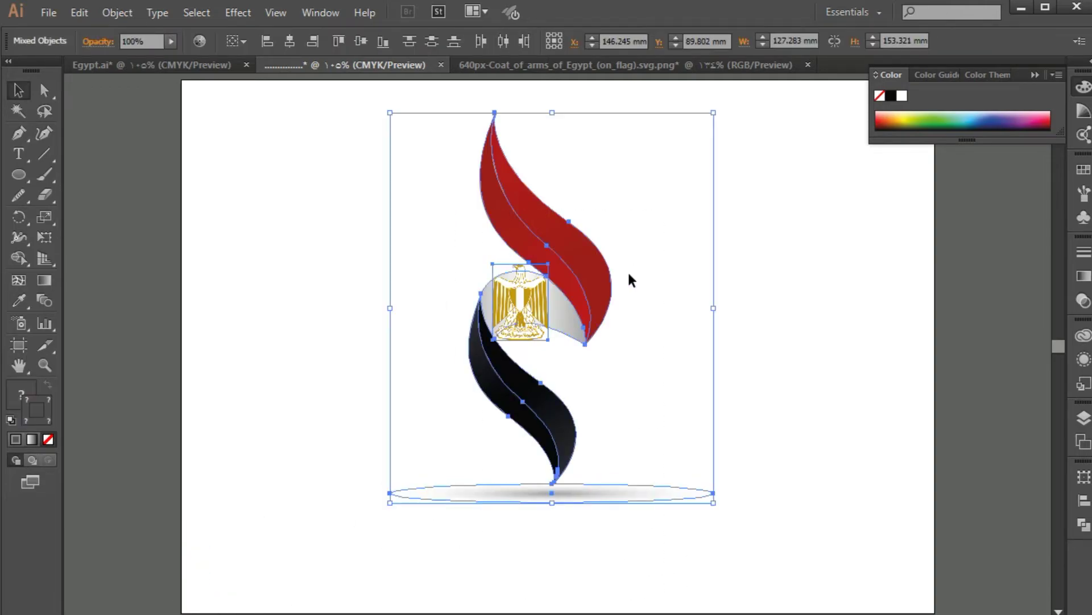
left_click_drag(603, 289, 602, 311)
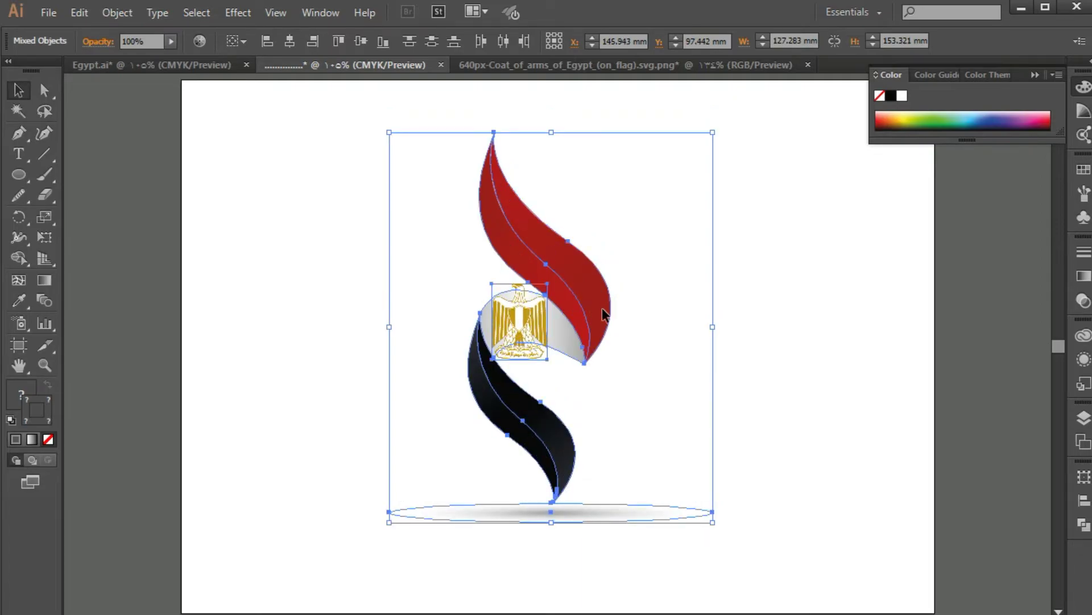
left_click(631, 369)
left_click_drag(647, 244, 512, 461)
left_click_drag(711, 140, 733, 123)
left_click(769, 294)
Place a duplicate of the leaves and band, without the coat of arms, to the lower left of the original logo
left_click_drag(608, 290, 466, 453)
left_click(80, 13)
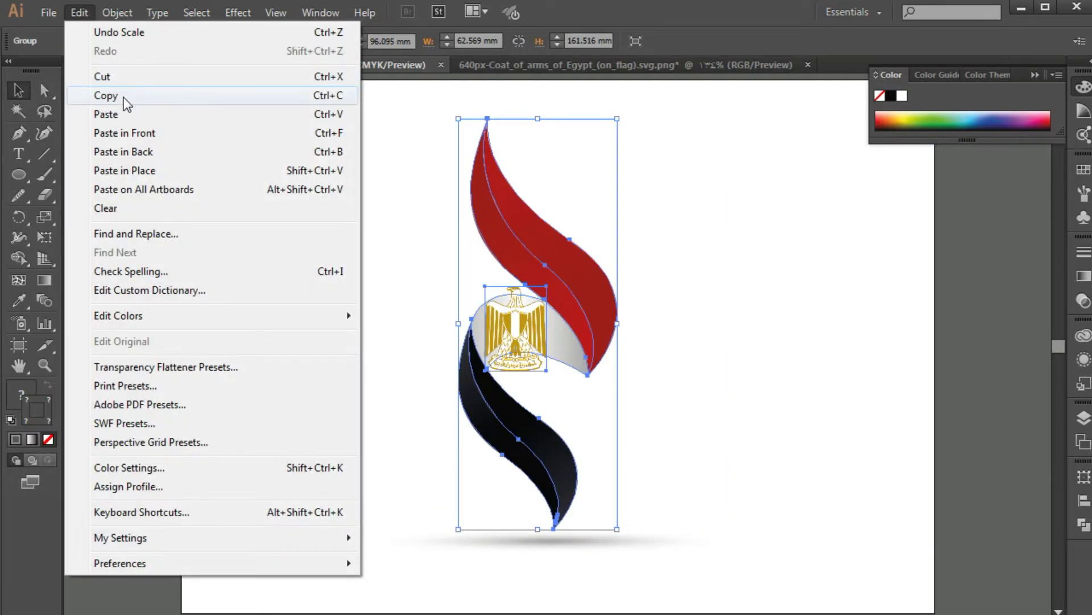
key("Escape")
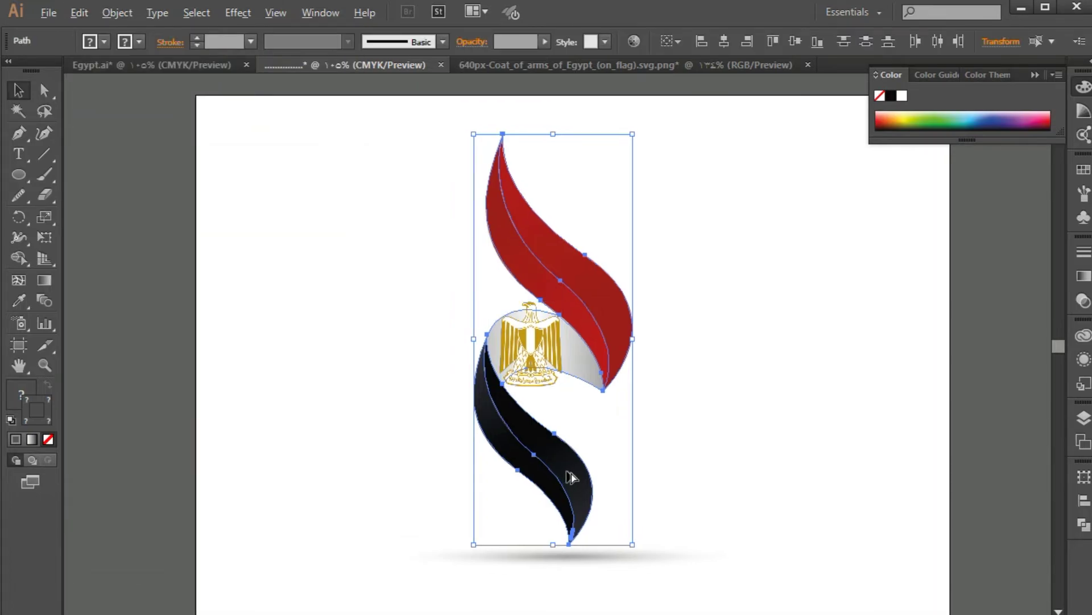
left_click_drag(572, 473, 231, 579)
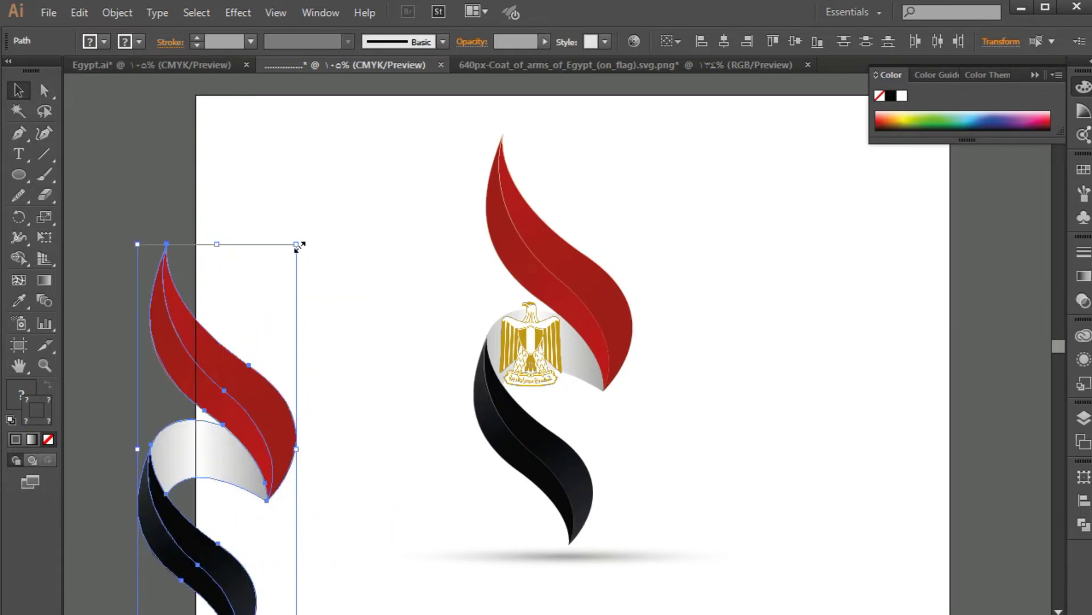
Enlarge the duplicated leaves and band proportionally and position them across the artboard's left edge, clearly bigger than the original logo
left_click_drag(296, 243, 380, 118)
left_click_drag(325, 371, 303, 356)
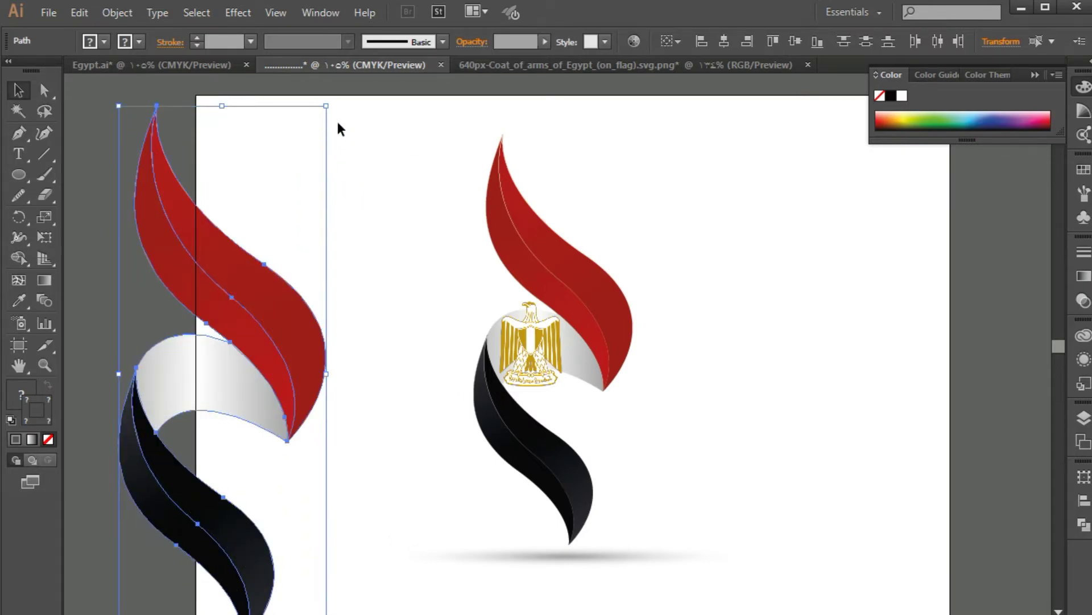
left_click_drag(327, 109, 338, 203)
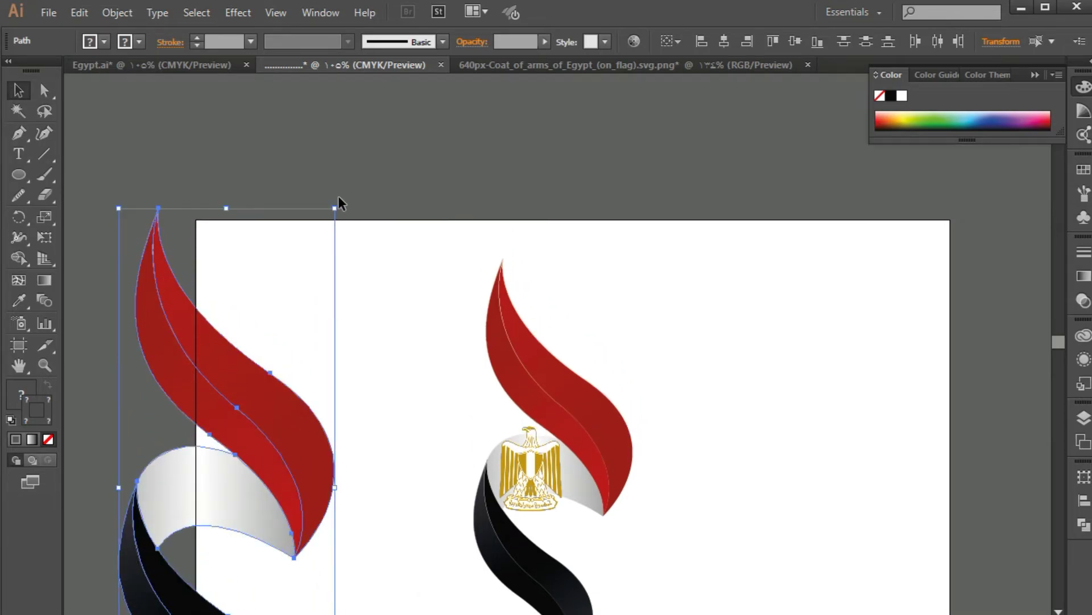
left_click_drag(373, 317, 404, 154)
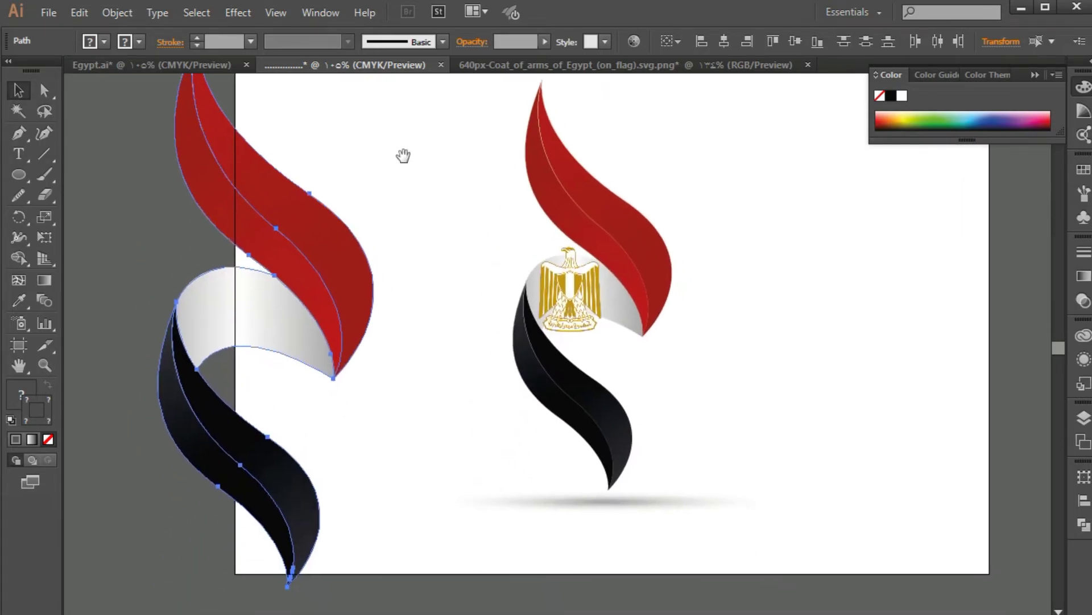
Set the opacity of the duplicate's silver band to 10%
left_click(401, 200)
left_click(352, 319)
left_click_drag(399, 262, 239, 520)
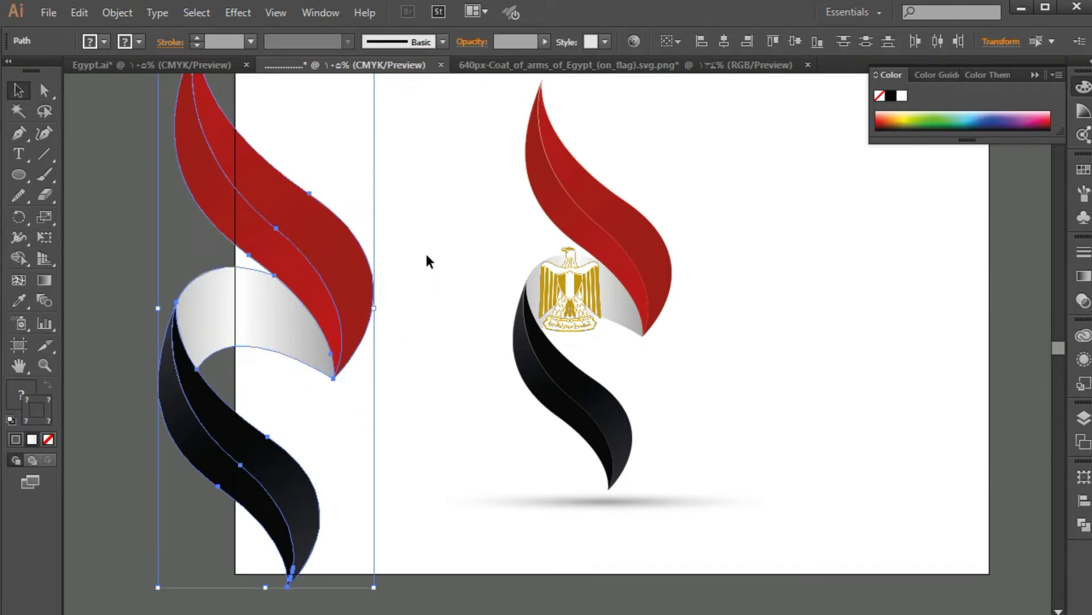
left_click_drag(426, 241, 313, 345)
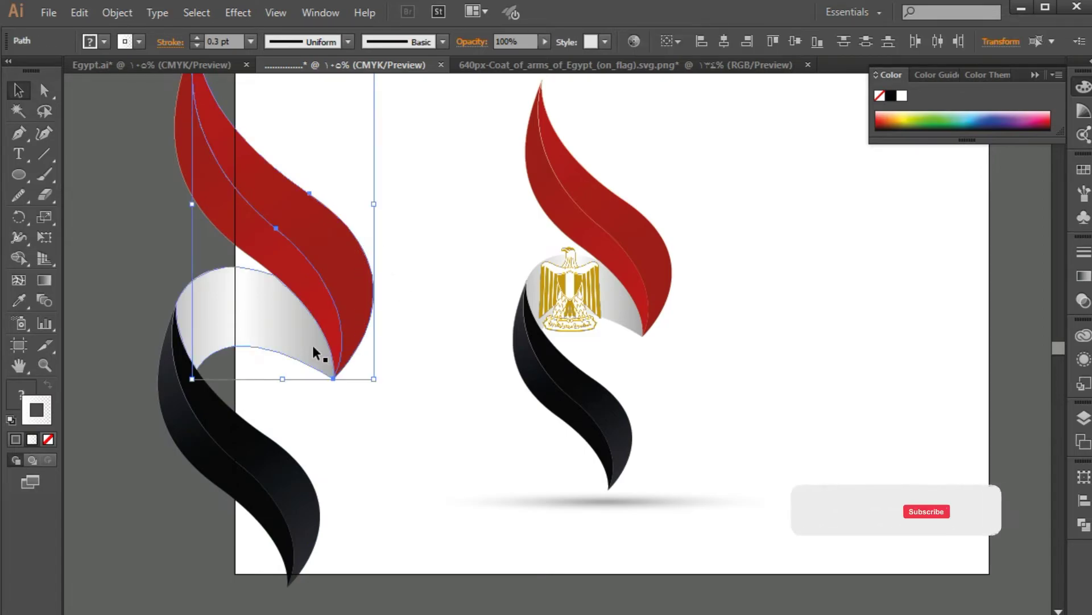
left_click(313, 344)
left_click_drag(526, 42, 449, 42)
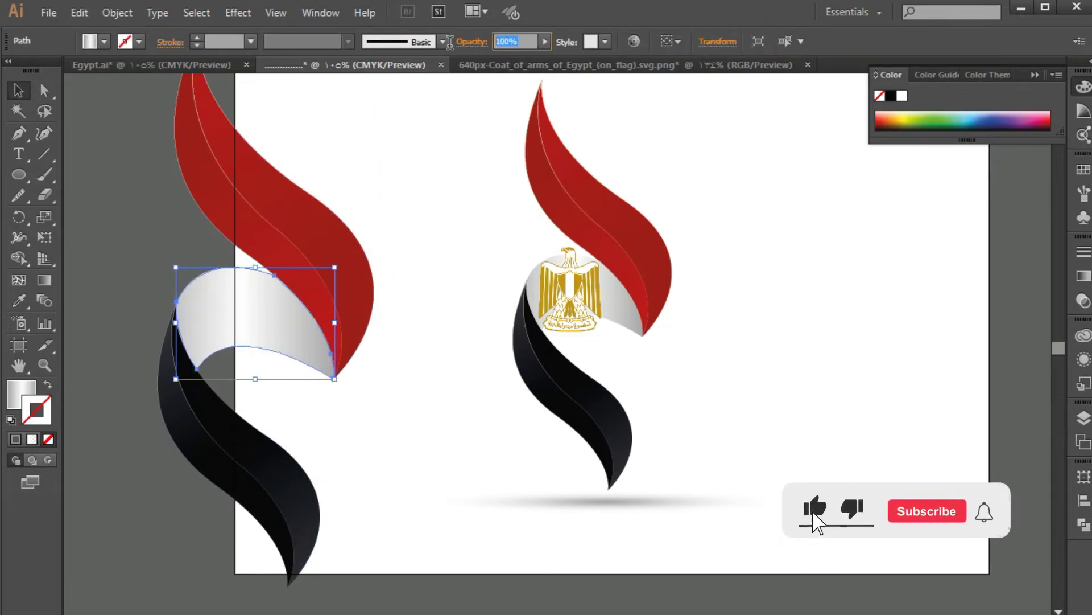
type("10")
key("Return")
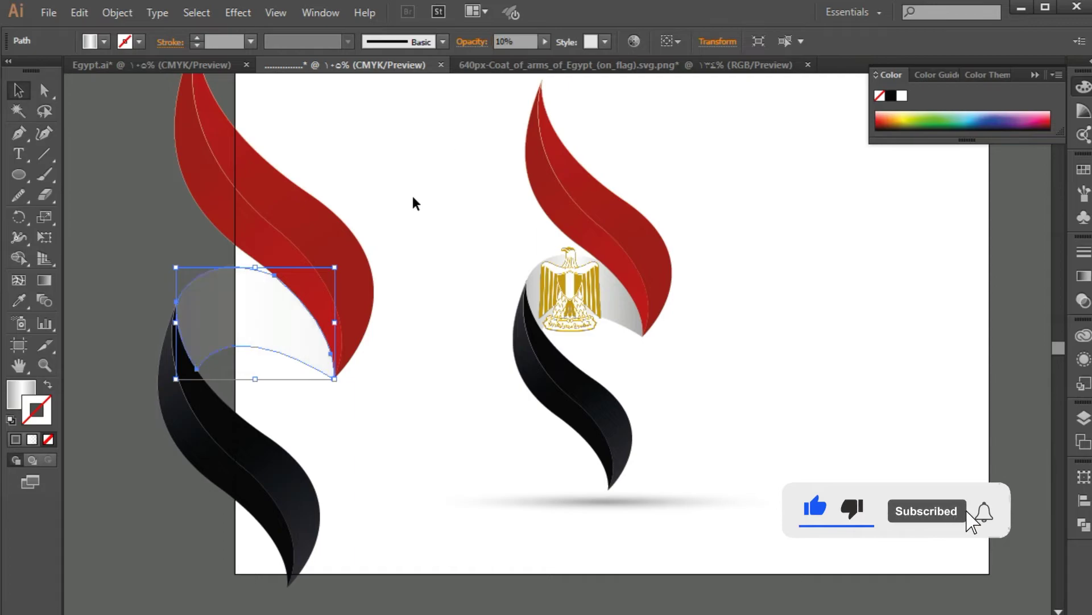
Set the opacity of both halves of the duplicate's red leaf to 10%
left_click_drag(415, 200, 321, 308)
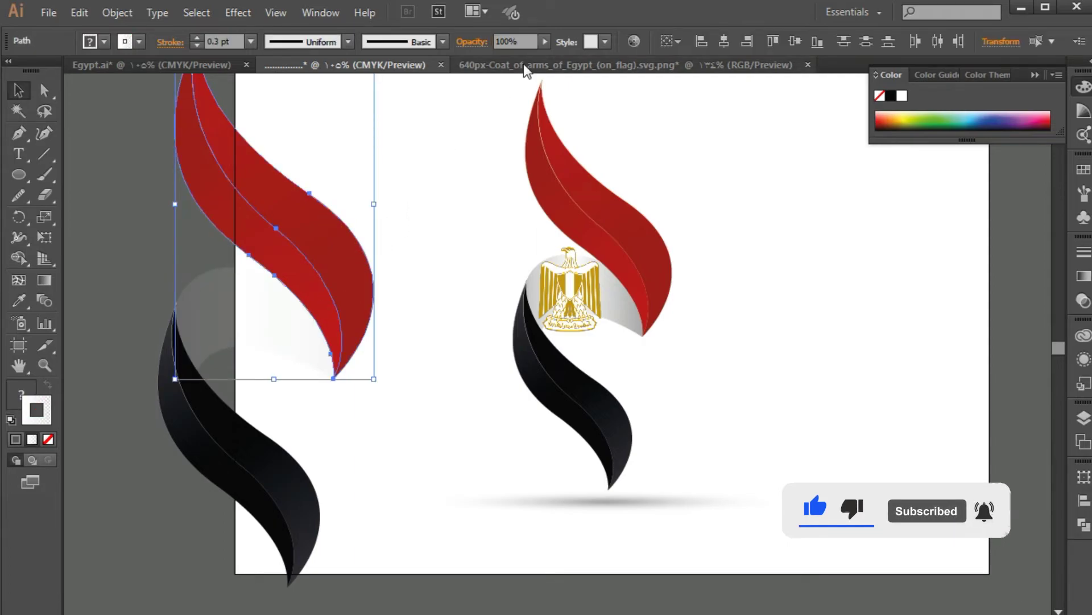
left_click_drag(520, 42, 463, 47)
type("10")
key("Return")
left_click(449, 209)
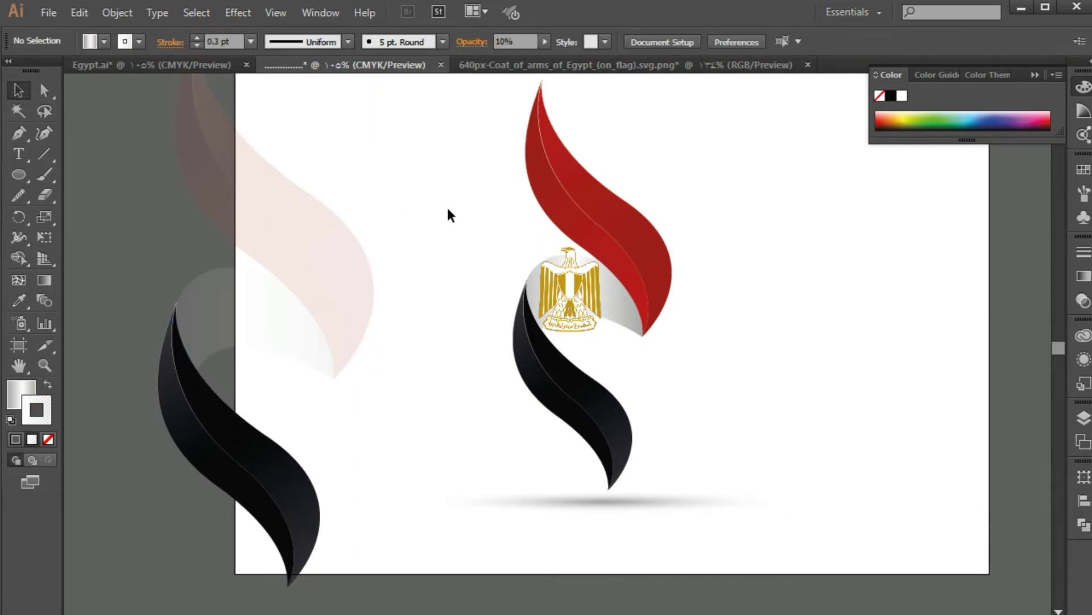
Set the opacity of both halves of the duplicate's black leaf to 10%
left_click_drag(365, 476, 257, 574)
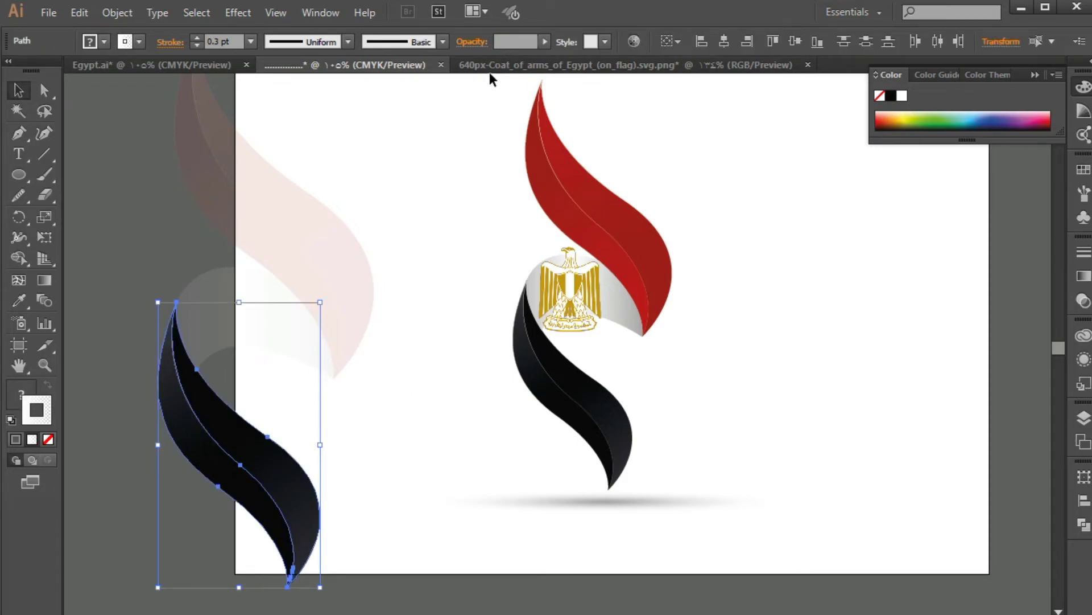
left_click_drag(511, 40, 480, 44)
key("Return")
left_click(464, 209)
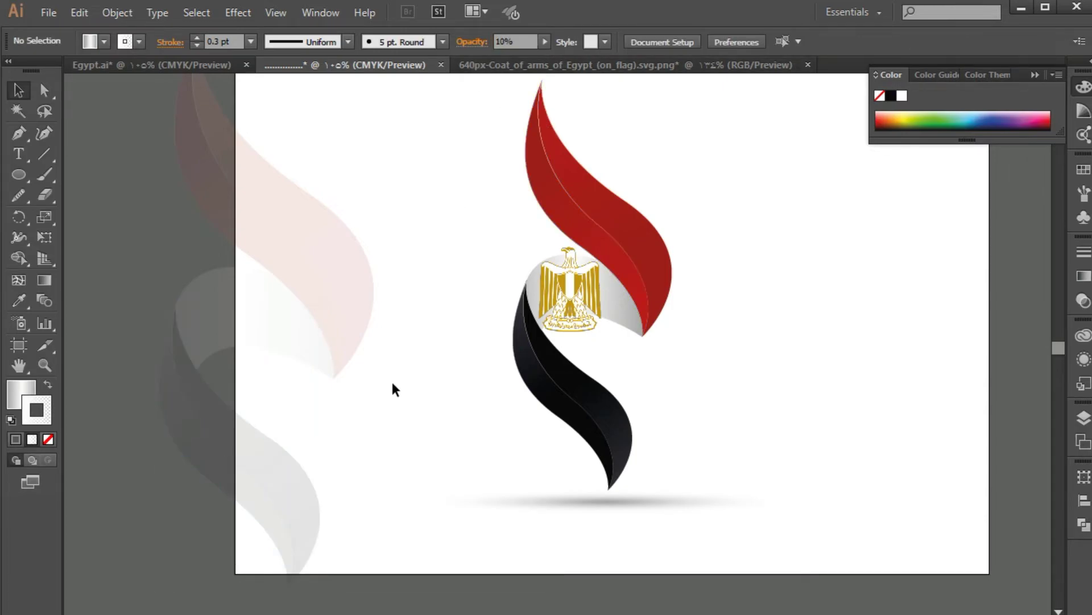
Set the opacity of the whole enlarged duplicate, both leaves and the band, to 20%
scroll(350, 342, "up", 3)
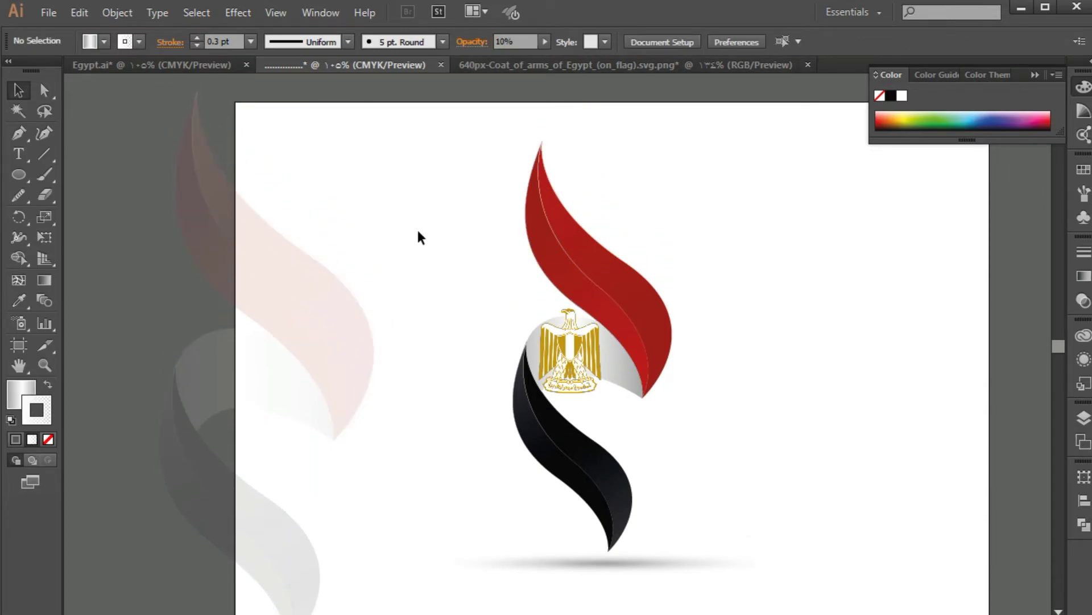
left_click_drag(419, 230, 223, 595)
left_click_drag(515, 42, 468, 49)
type("20")
key("Return")
left_click(451, 252)
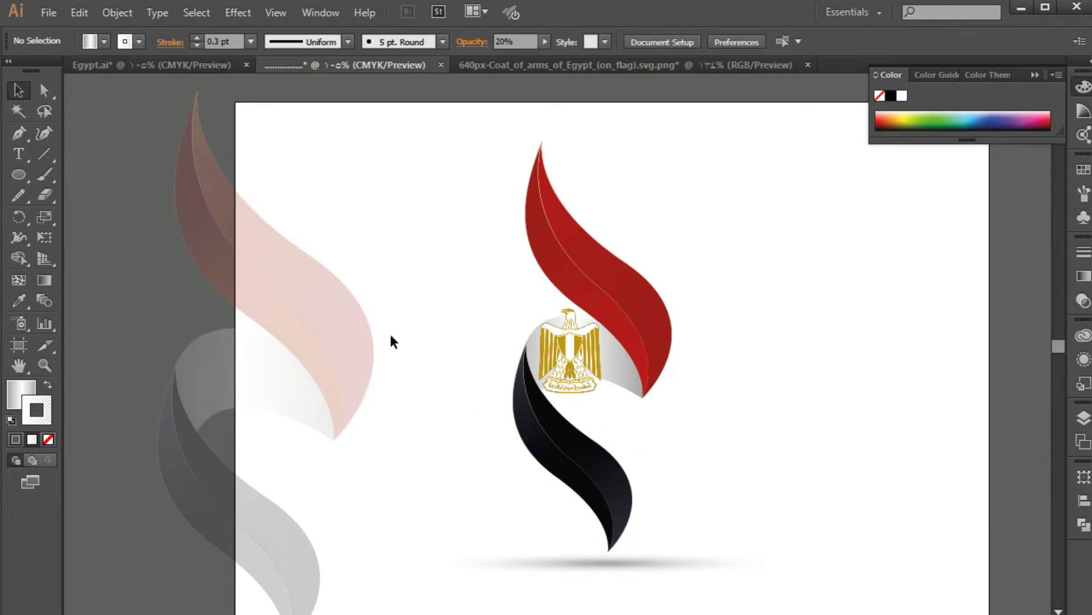
Place a copy of the faded leaves and band across the artboard's upper-right corner, shifted slightly down and inward
left_click_drag(403, 268, 164, 565)
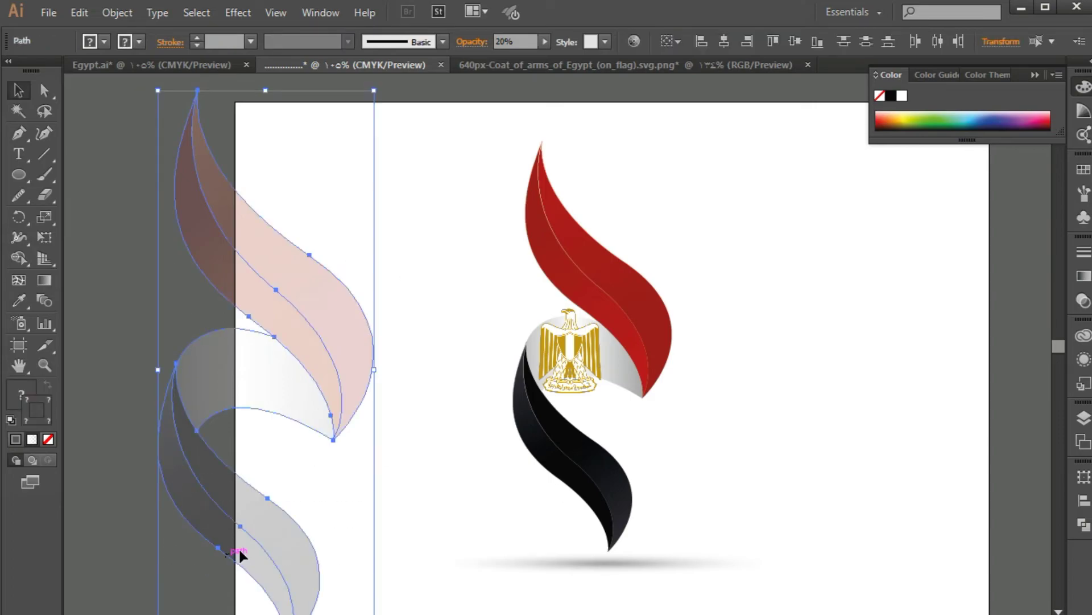
left_click_drag(273, 547, 987, 338)
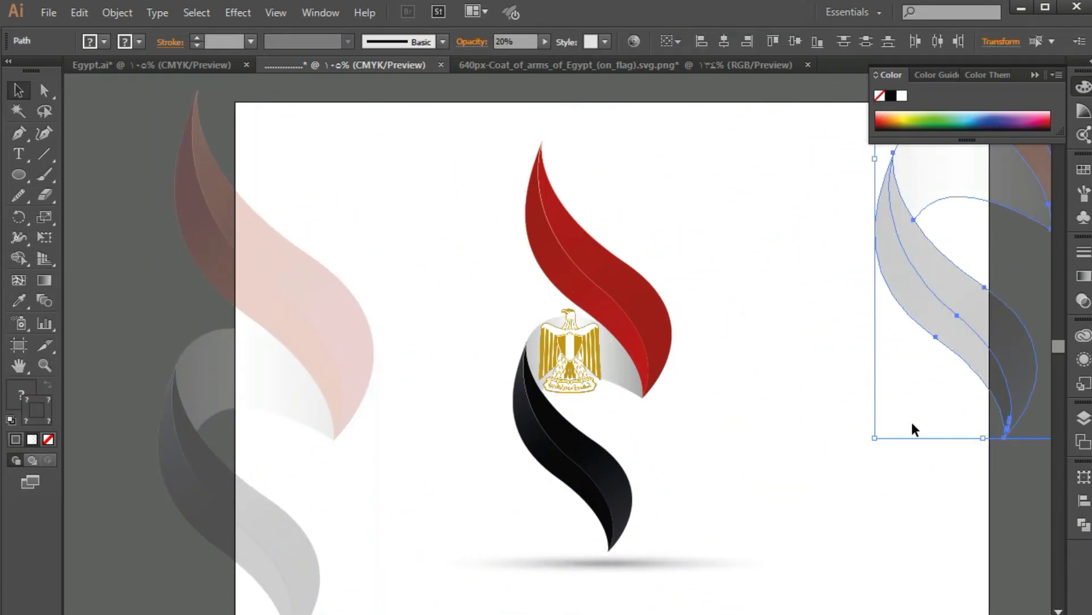
left_click(910, 418)
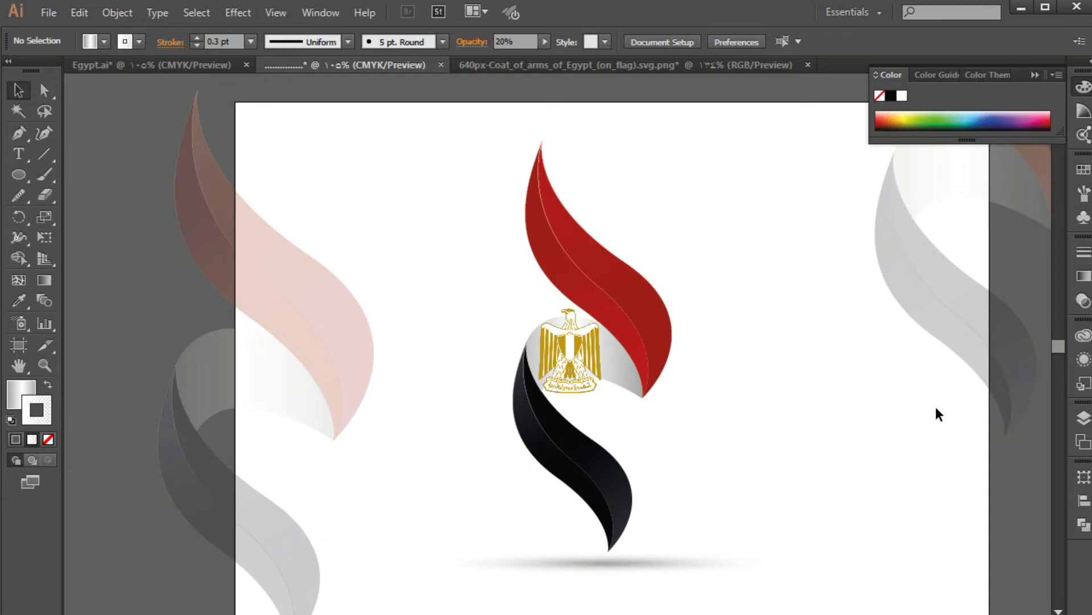
left_click_drag(881, 422, 810, 543)
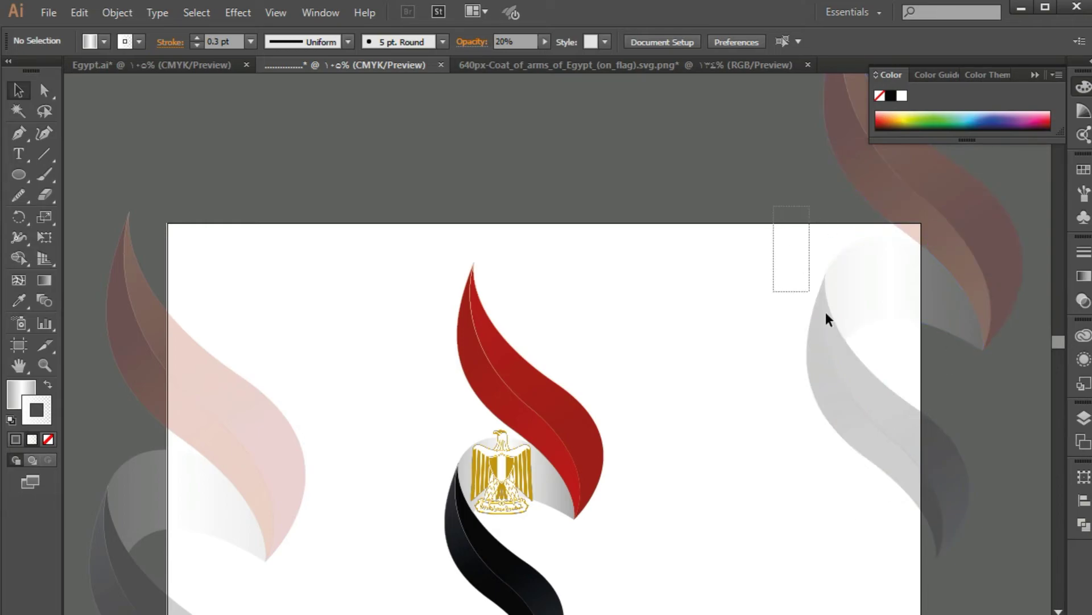
left_click_drag(826, 318, 976, 429)
left_click_drag(956, 312, 937, 347)
left_click(727, 408)
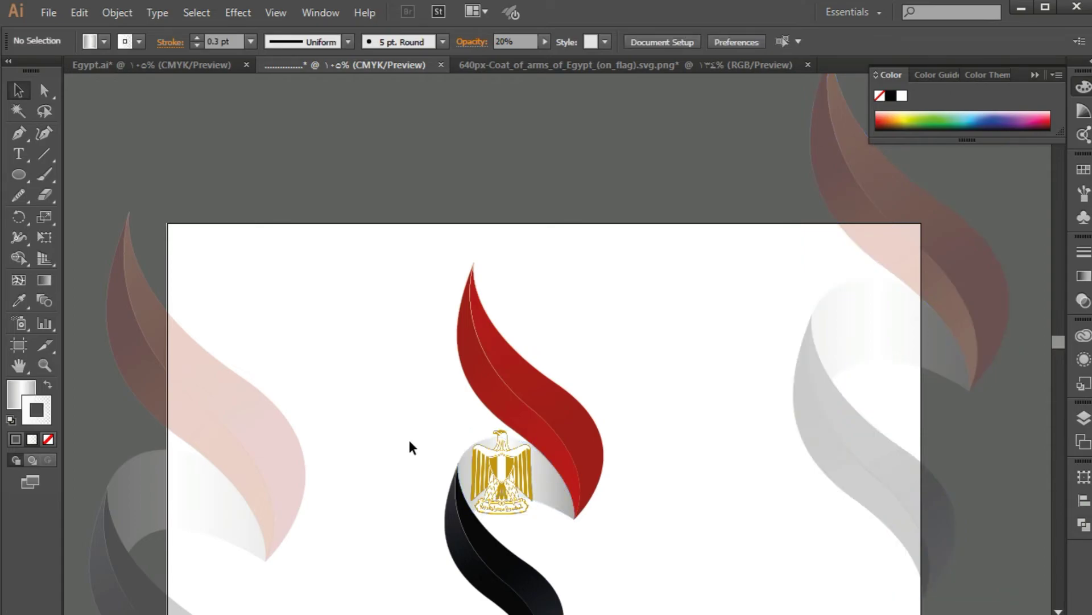
Draw a rectangle of about 297 × 210 mm covering the whole artboard and remove its stroke
scroll(410, 447, "down", 3)
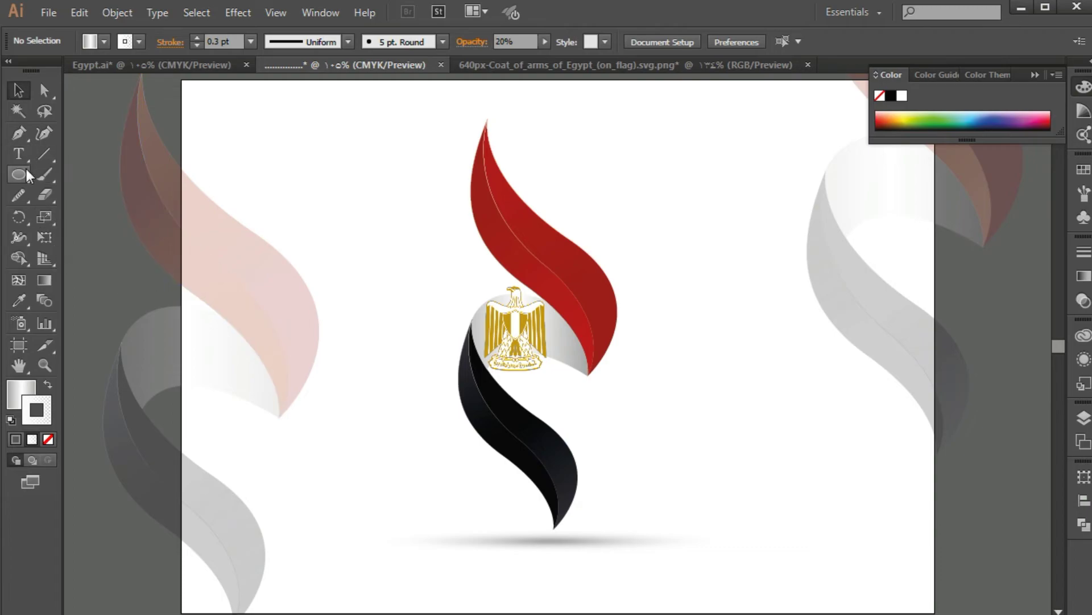
left_click_drag(27, 168, 55, 169)
left_click_drag(181, 80, 935, 609)
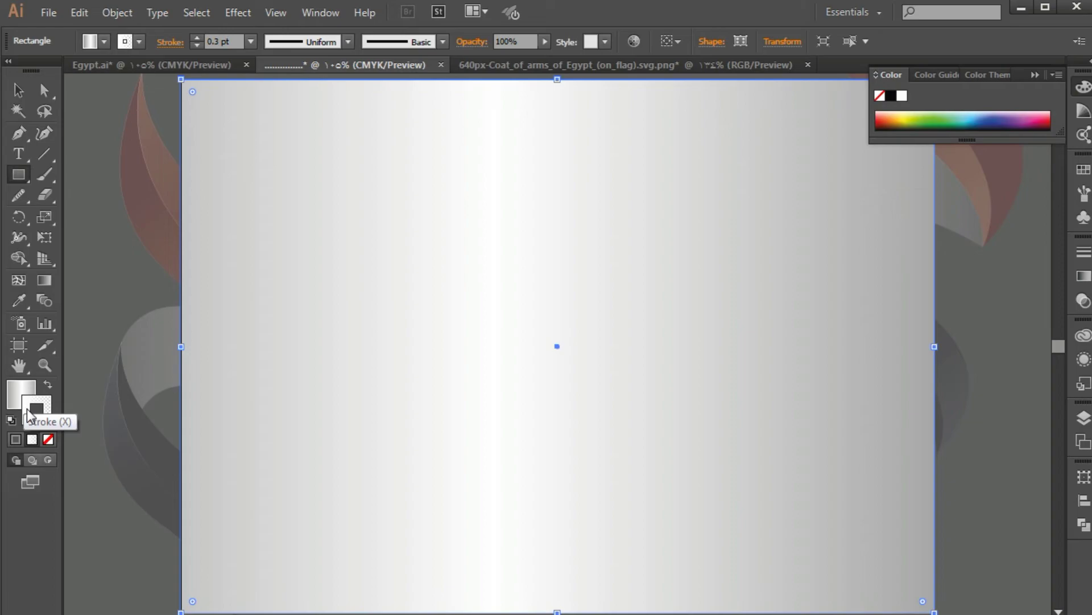
key("slash")
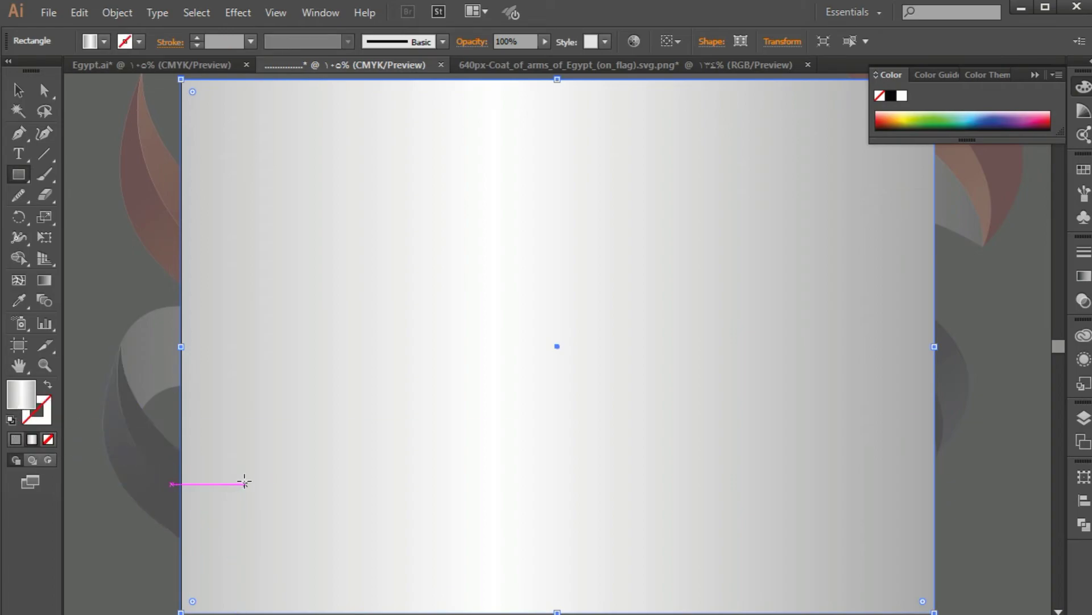
Make the rectangle's gradient radial, remove its inner grey stop and move the white stop to the start at 0%
left_click(1082, 278)
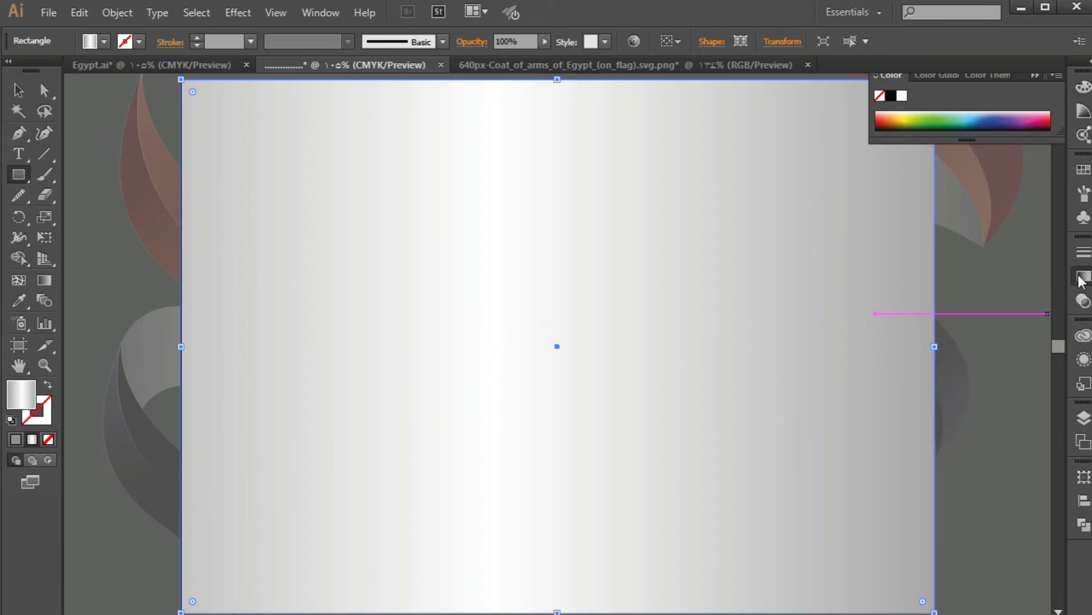
left_click(1016, 262)
left_click(1009, 297)
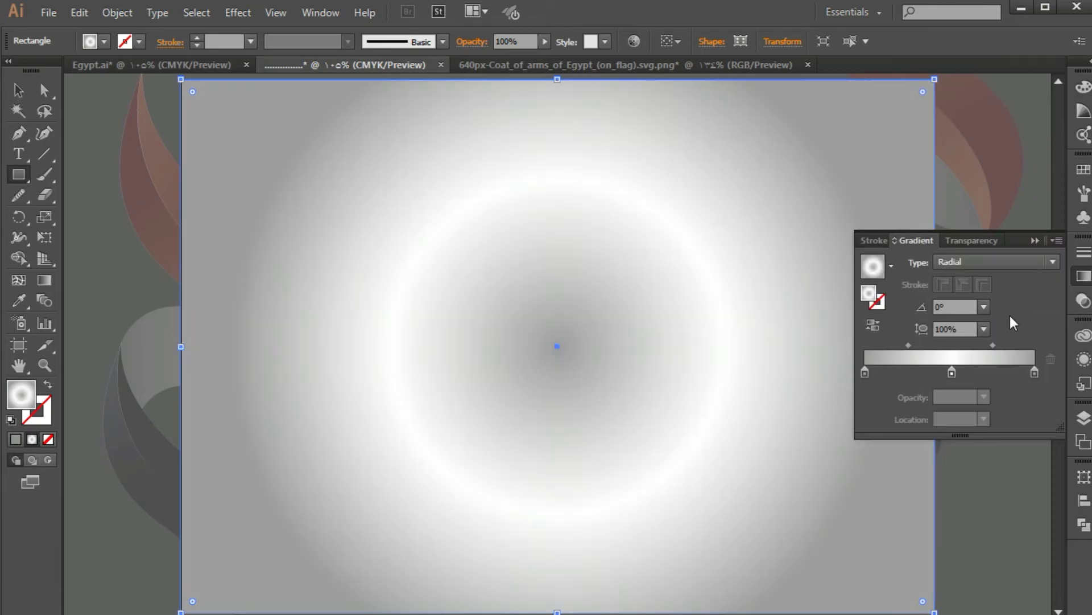
left_click_drag(865, 374, 881, 484)
left_click_drag(953, 373, 834, 371)
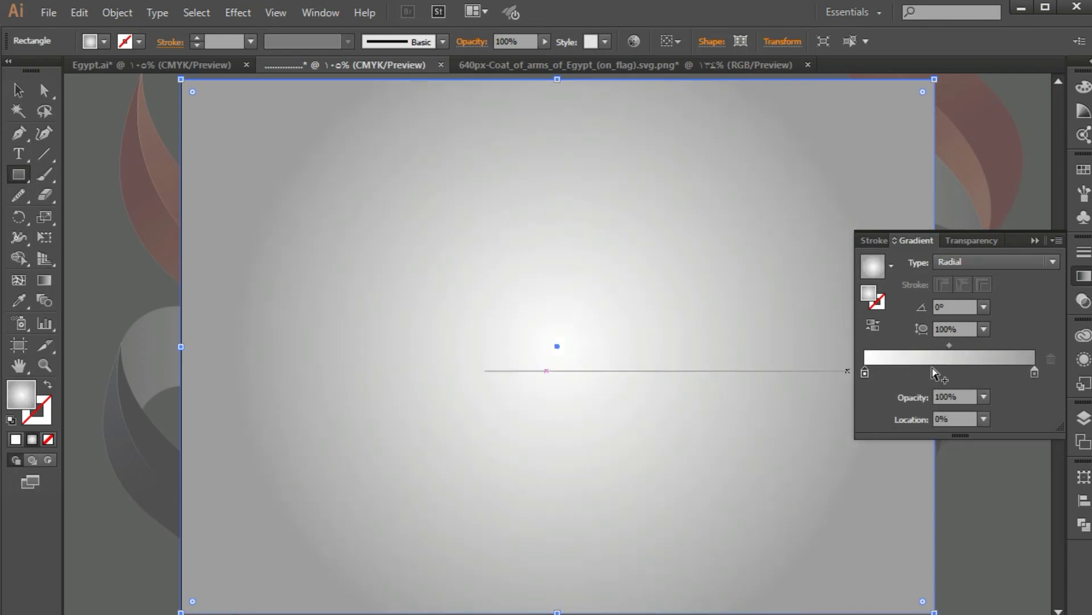
Lighten the outer stop of the rectangle's radial gradient to about 13% black
left_click(1034, 373)
double_click(1034, 373)
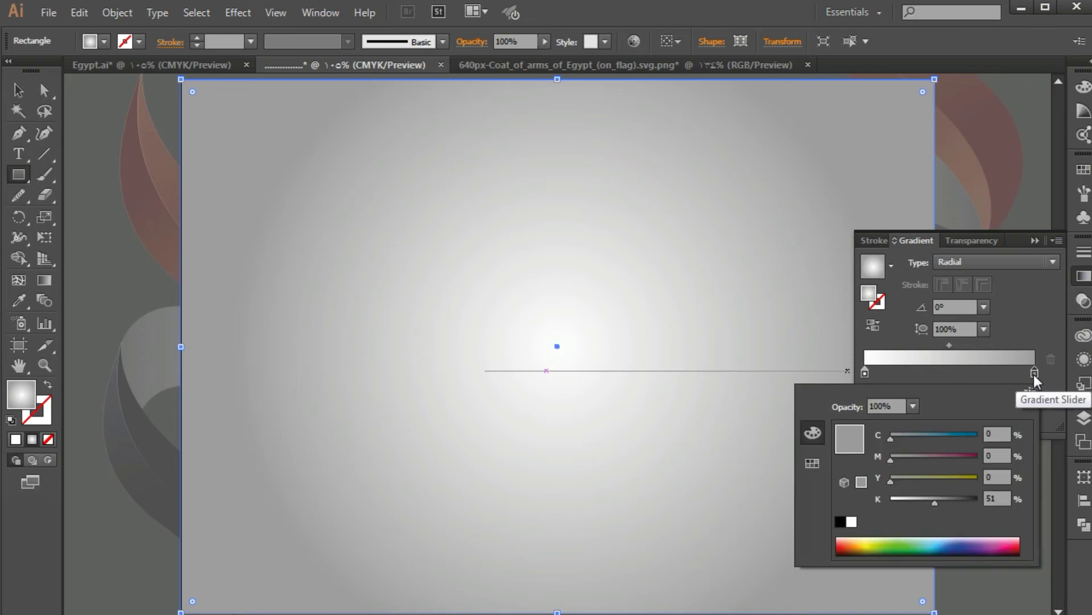
left_click_drag(936, 501, 902, 501)
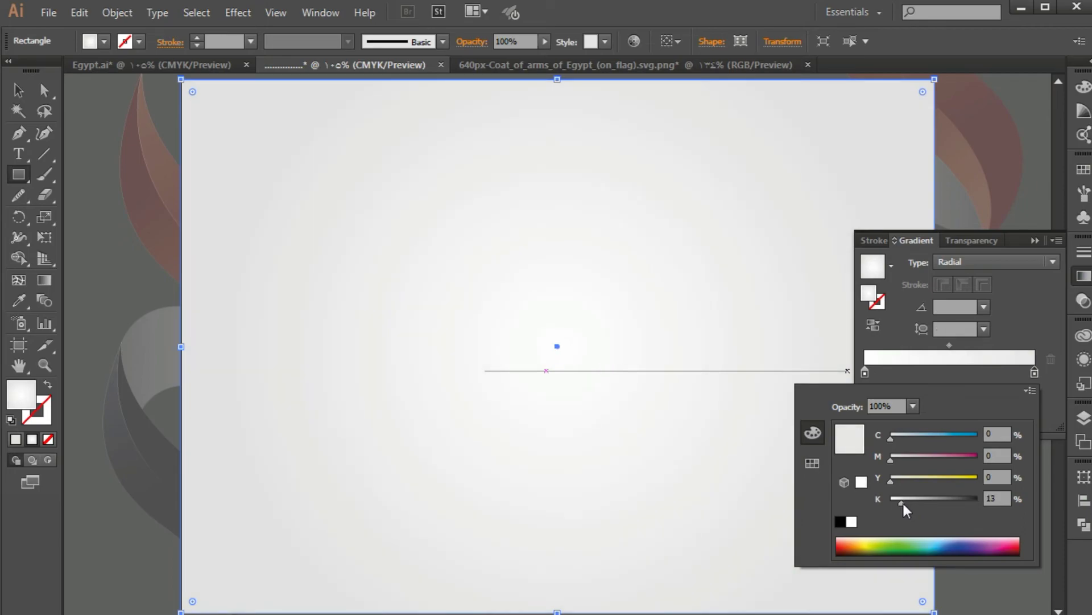
left_click(1033, 243)
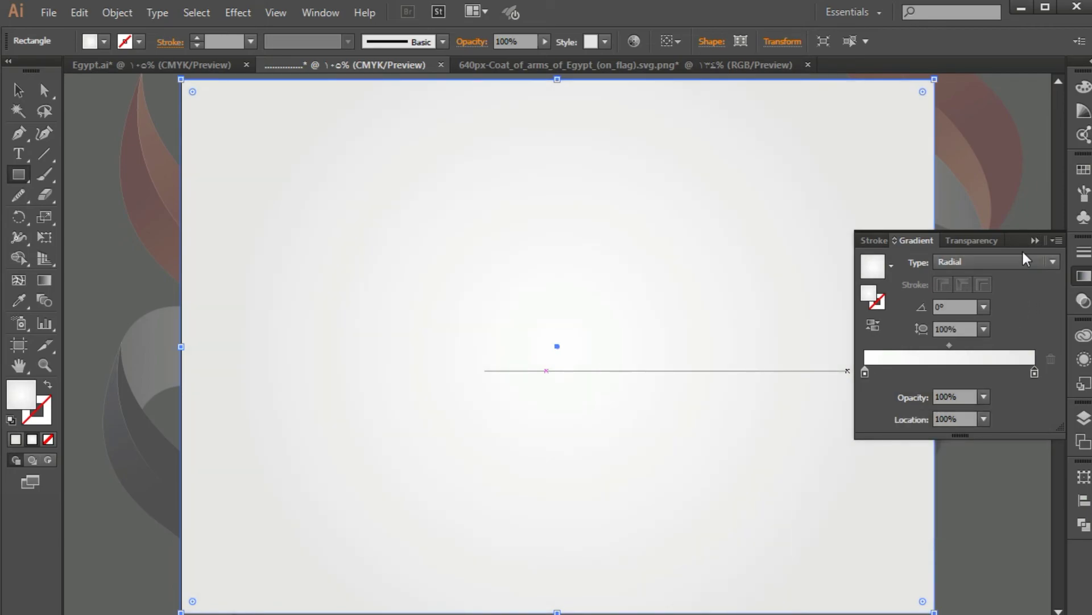
left_click(1034, 241)
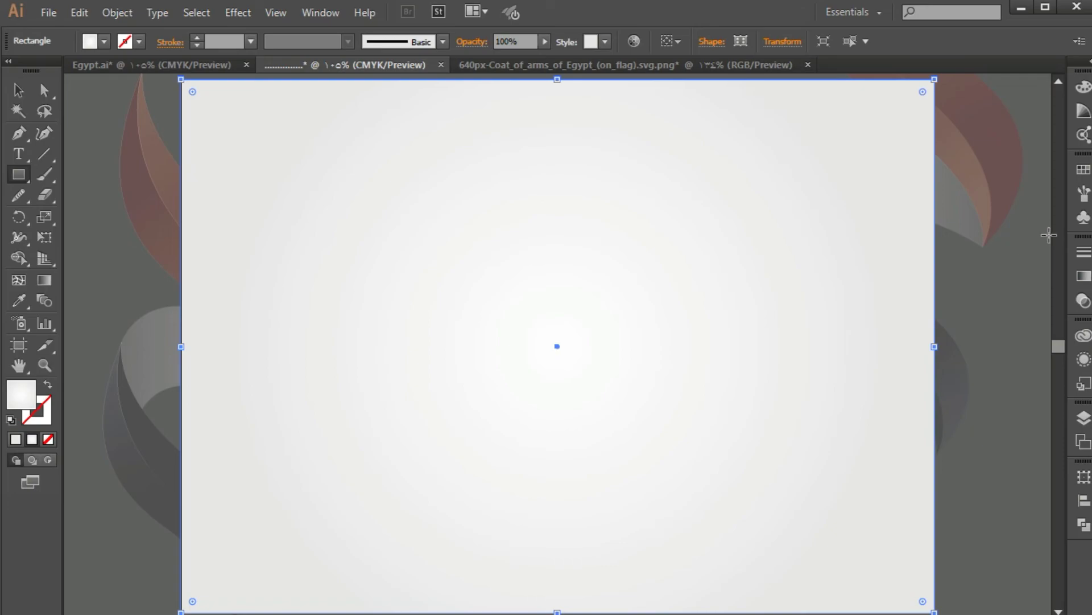
Send the gradient rectangle to the back, behind the logo and the faded copies
right_click(817, 258)
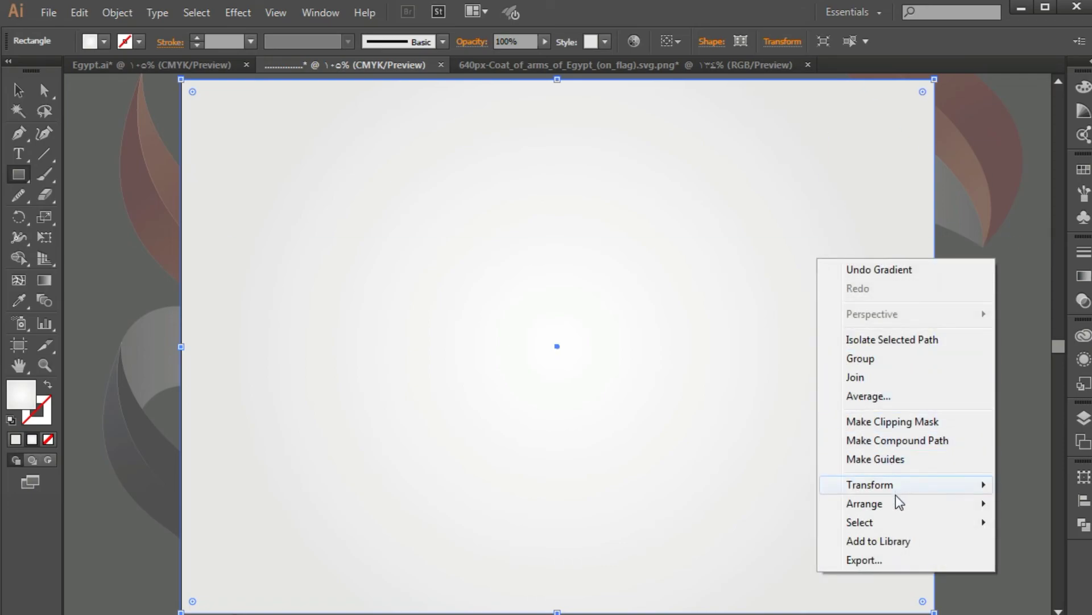
mouse_move(896, 497)
left_click(772, 552)
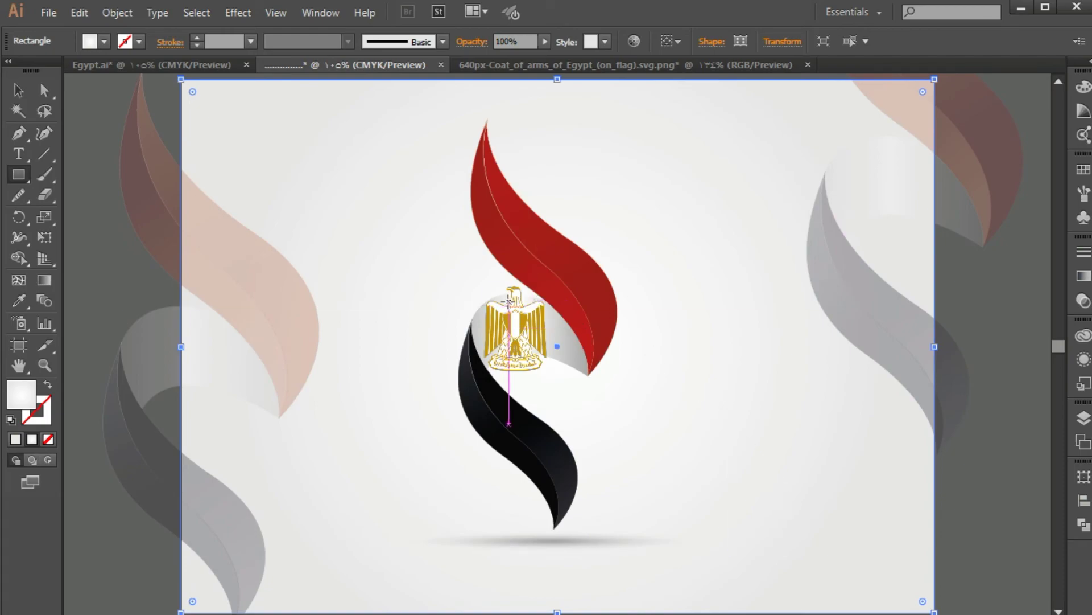
left_click(508, 300)
Select all the artwork and use the Shape Builder to remove the left faded copy's parts outside the artboard
scroll(510, 306, "right", 1)
scroll(510, 307, "left", 1)
scroll(508, 300, "down", 1)
scroll(509, 300, "down", 1)
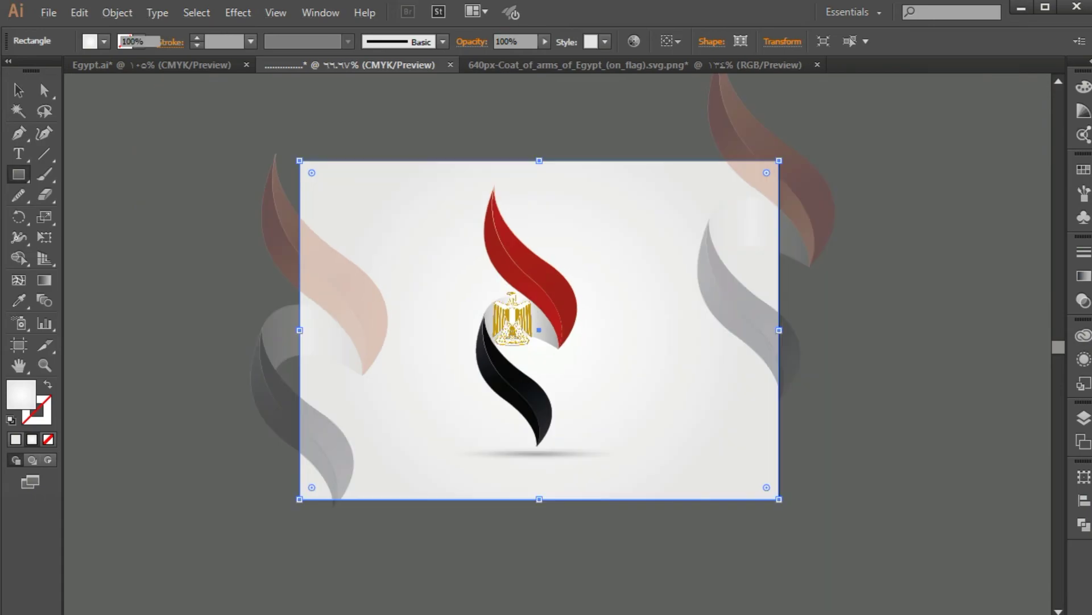
key("ctrl+a")
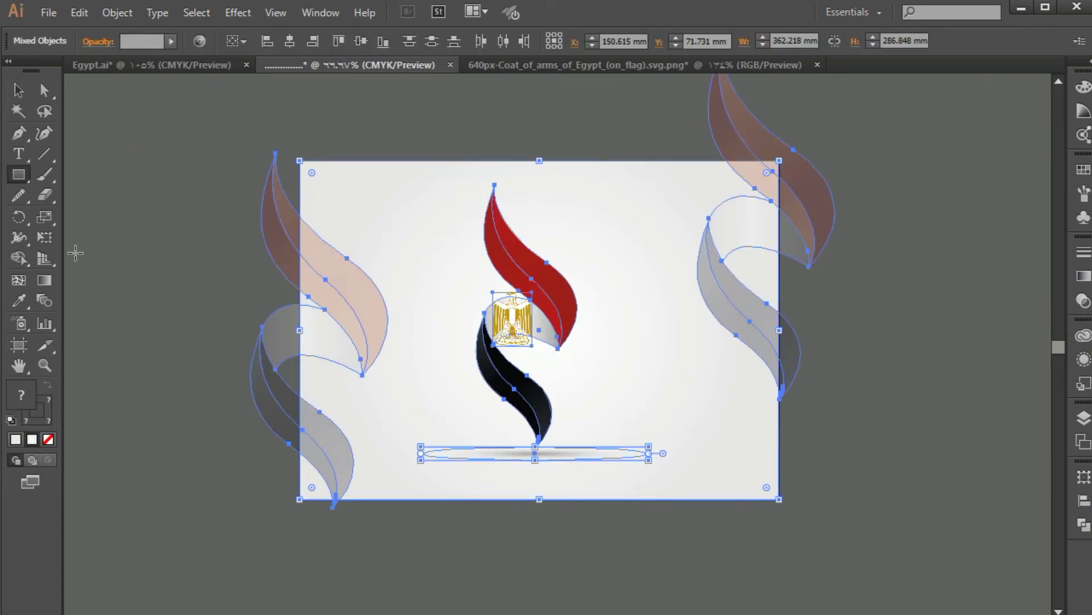
left_click(22, 253)
mouse_move(287, 184)
left_mouse_down()
mouse_move(266, 275)
mouse_move(290, 472)
left_mouse_up()
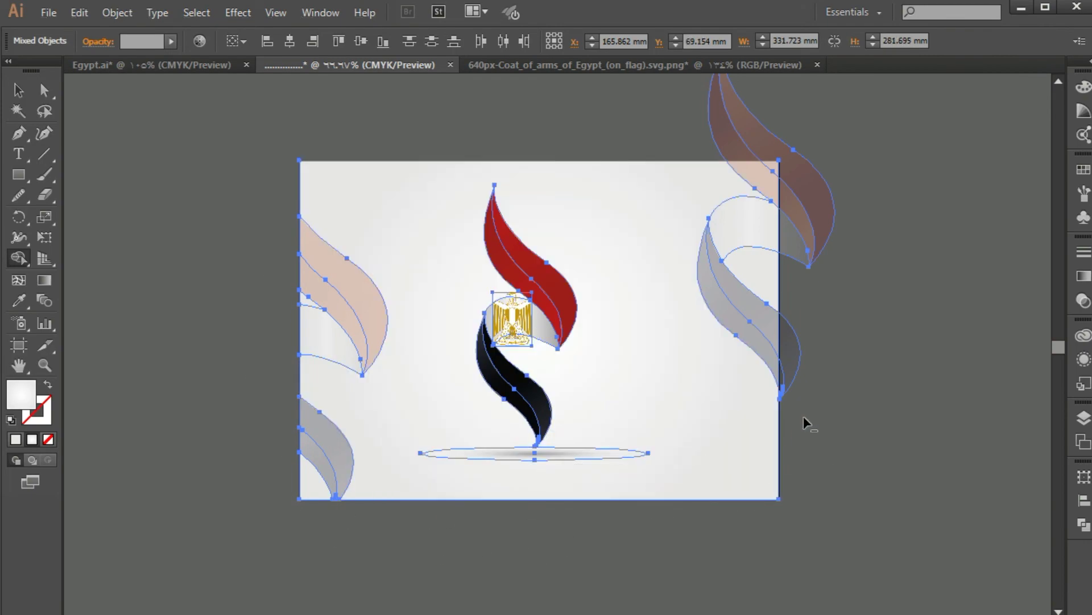
Remove the right faded copy's parts beyond the artboard's right and top edges with the Shape Builder, and clear the selection
mouse_move(804, 415)
left_mouse_down()
mouse_move(786, 397)
mouse_move(783, 367)
mouse_move(801, 183)
left_mouse_up()
left_click_drag(756, 135, 653, 123)
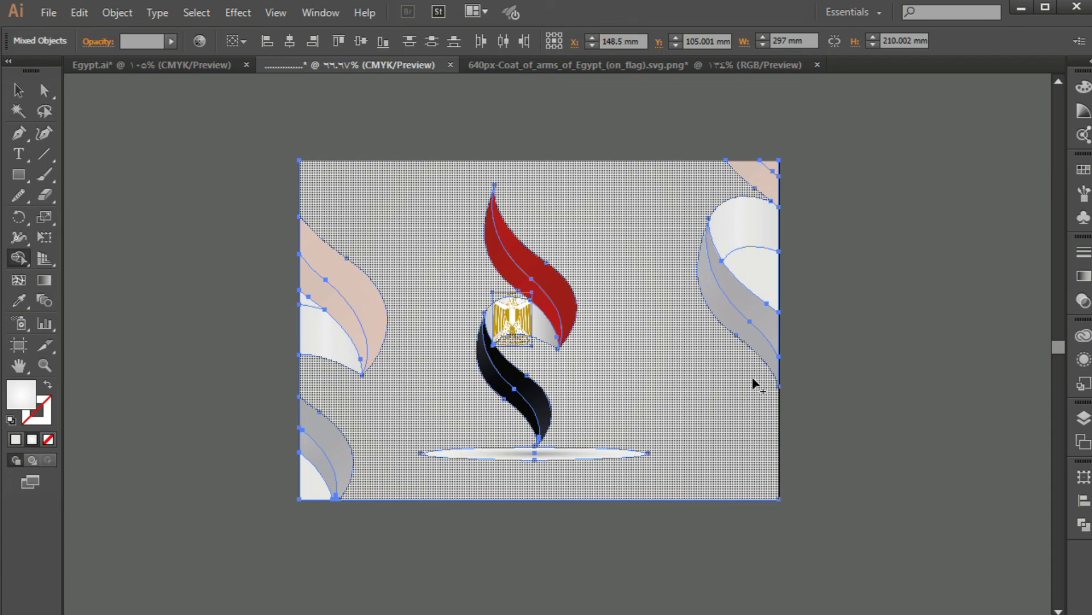
key("ctrl+plus")
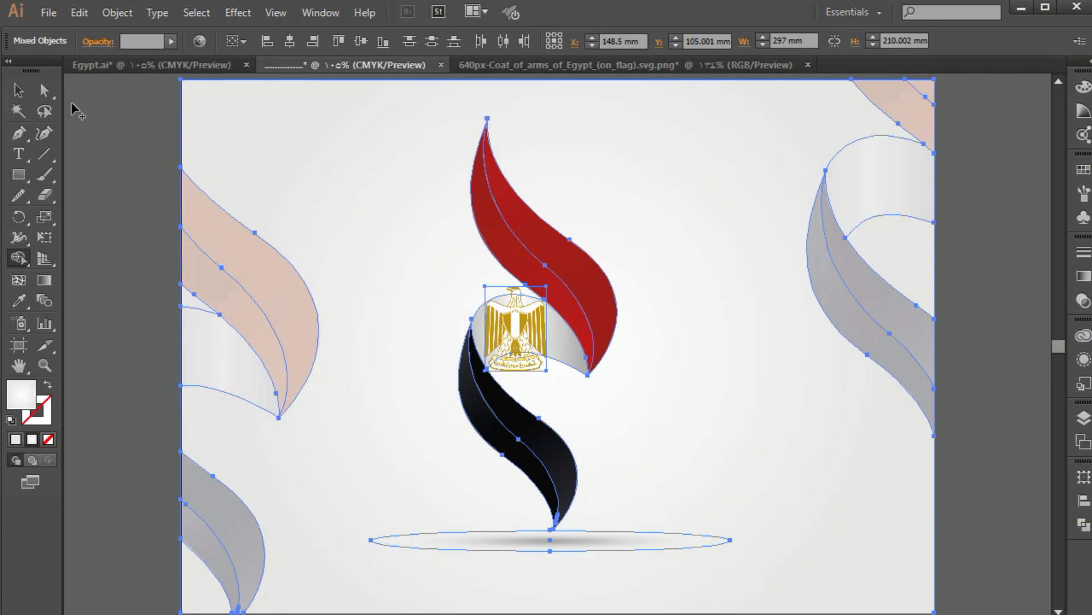
key("v")
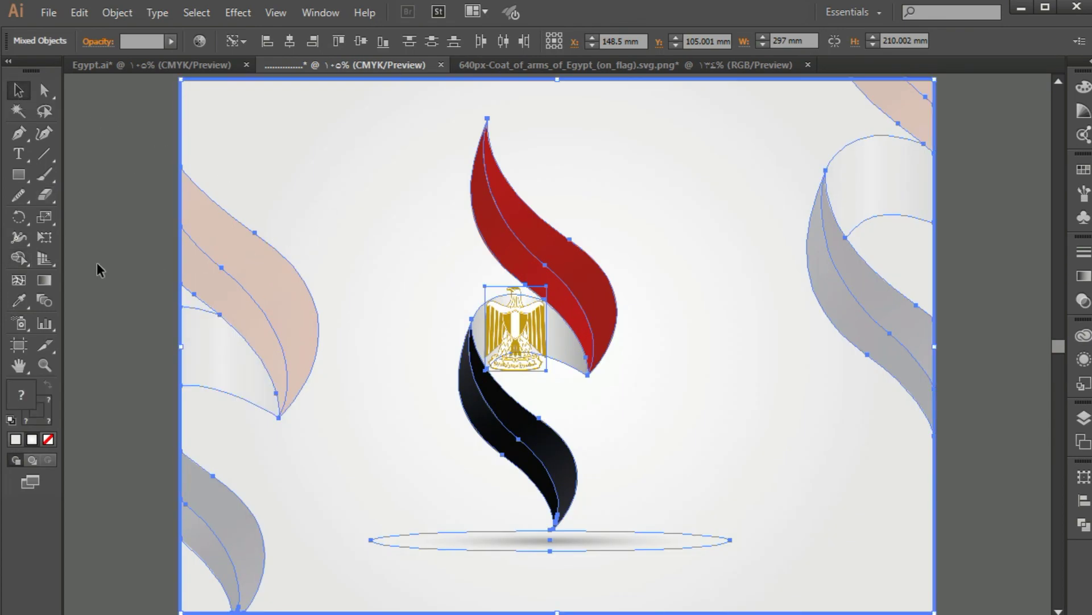
left_click(349, 274)
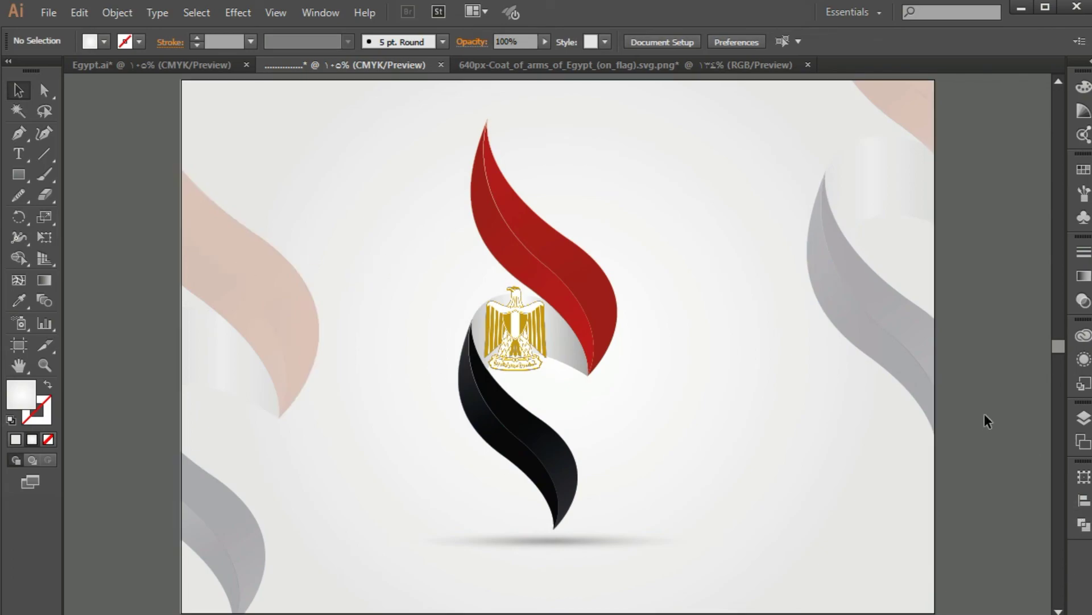